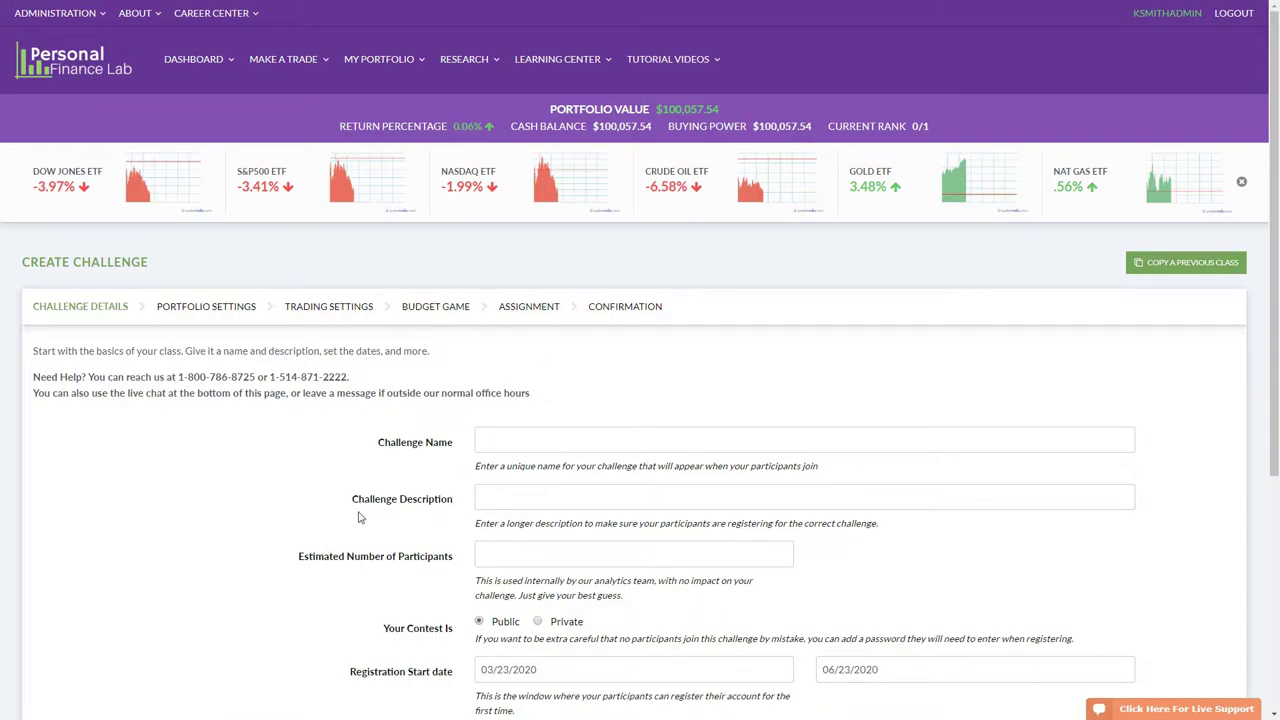
Name the challenge with the teacher's name followed by "Spring 2020 Personal Finance - 2".
scroll(300, 500, down, 2)
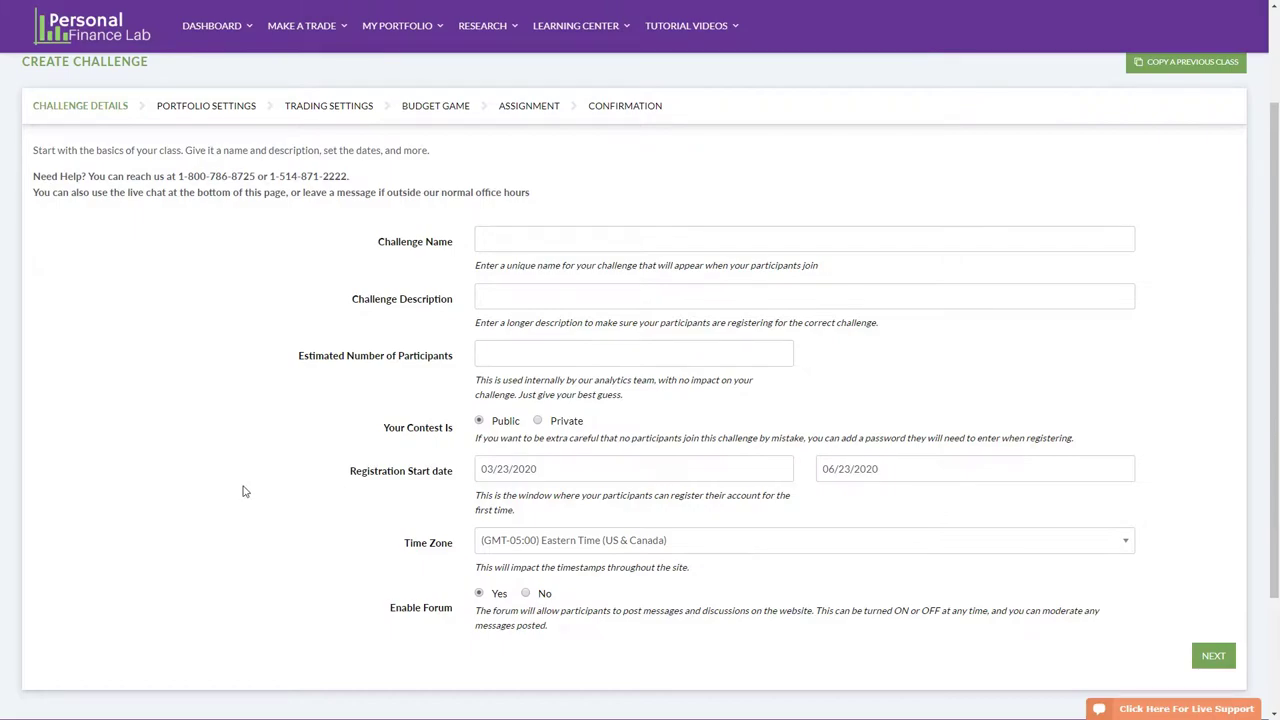
click(620, 237)
text(Mr Smit)
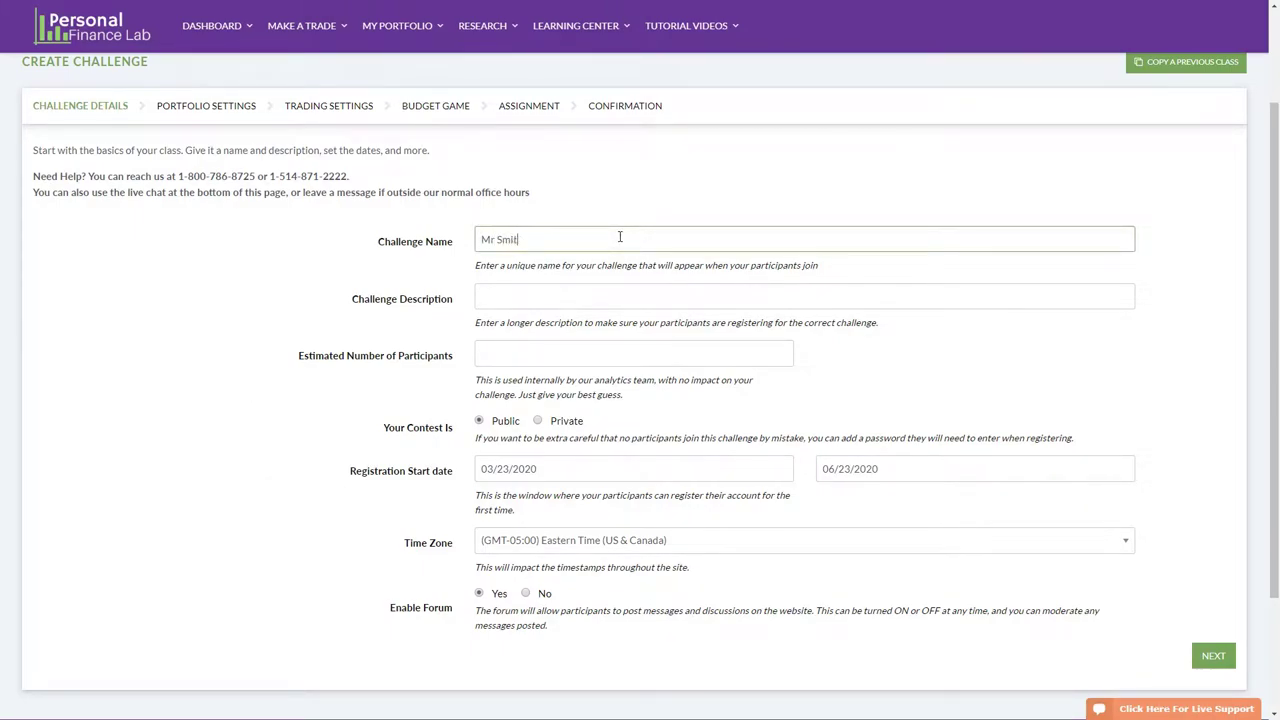
text(h's Spring 2020 Personal Finance)
key(Tab)
click(696, 285)
text(- 2)
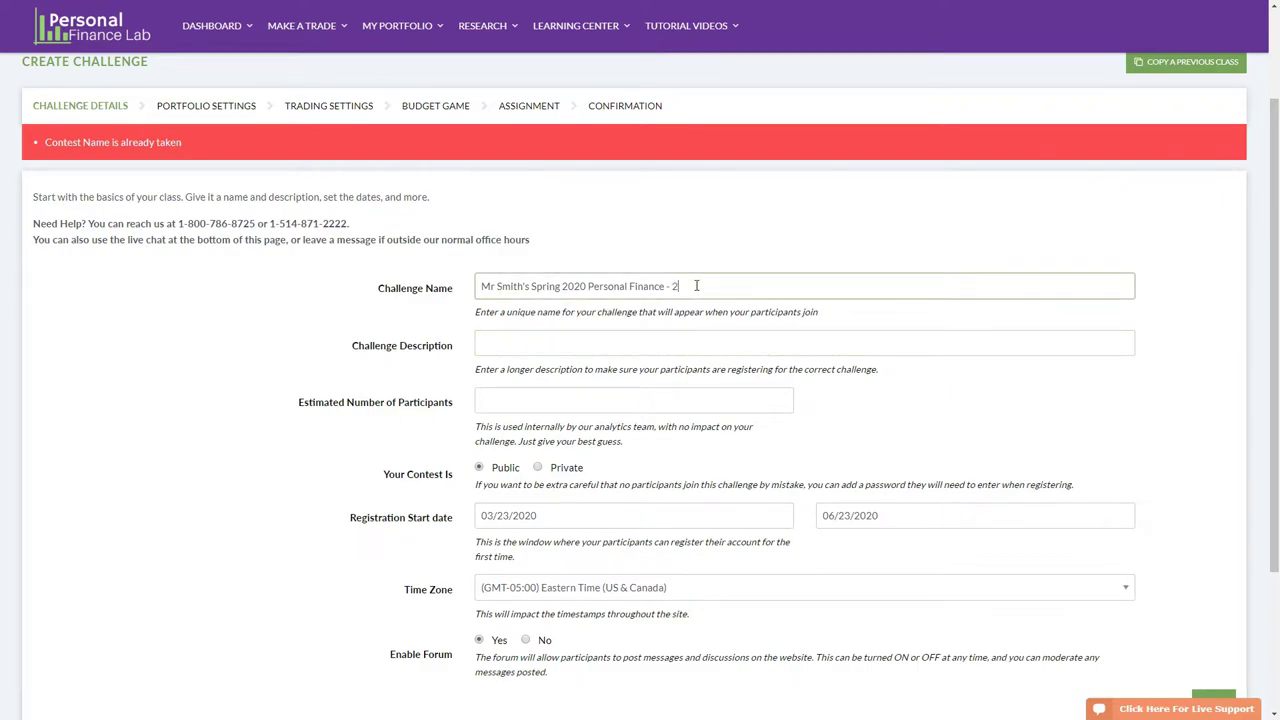
Enter "Period 4" as the challenge description and set the estimated number of participants to 100.
click(706, 345)
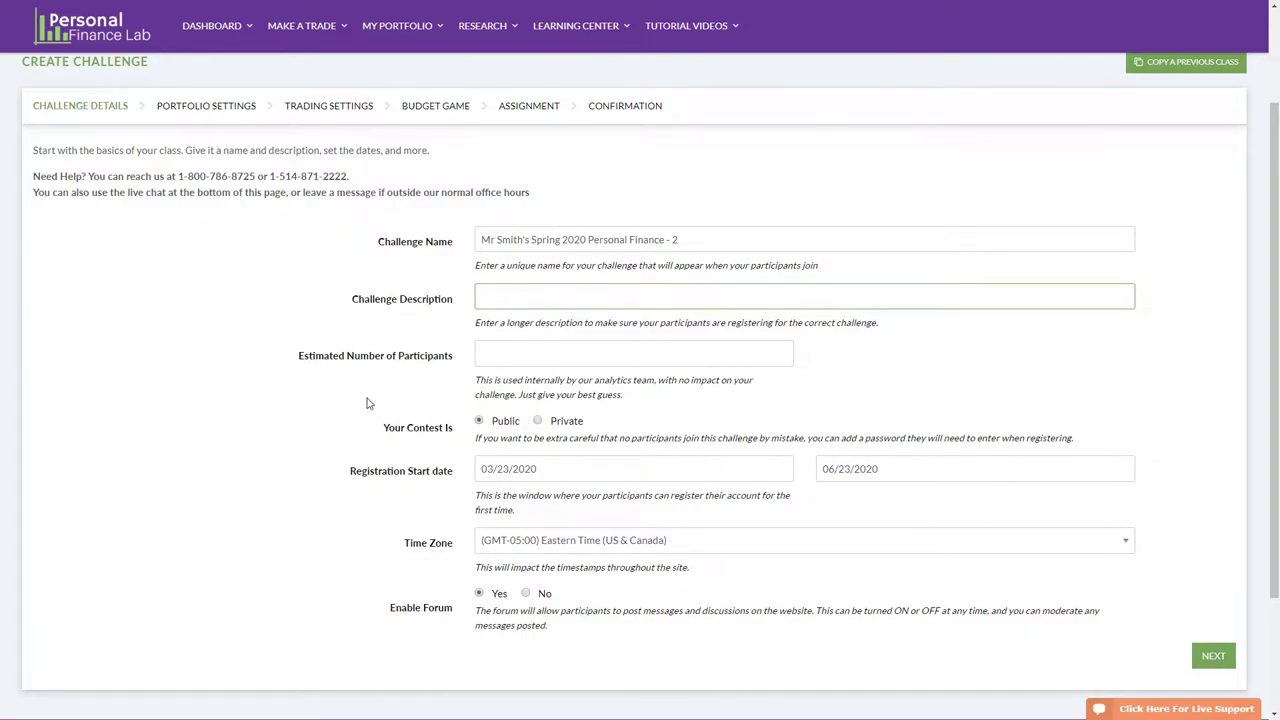
text(Period 43)
key(BackSpace)
click(570, 357)
text(100)
click(610, 382)
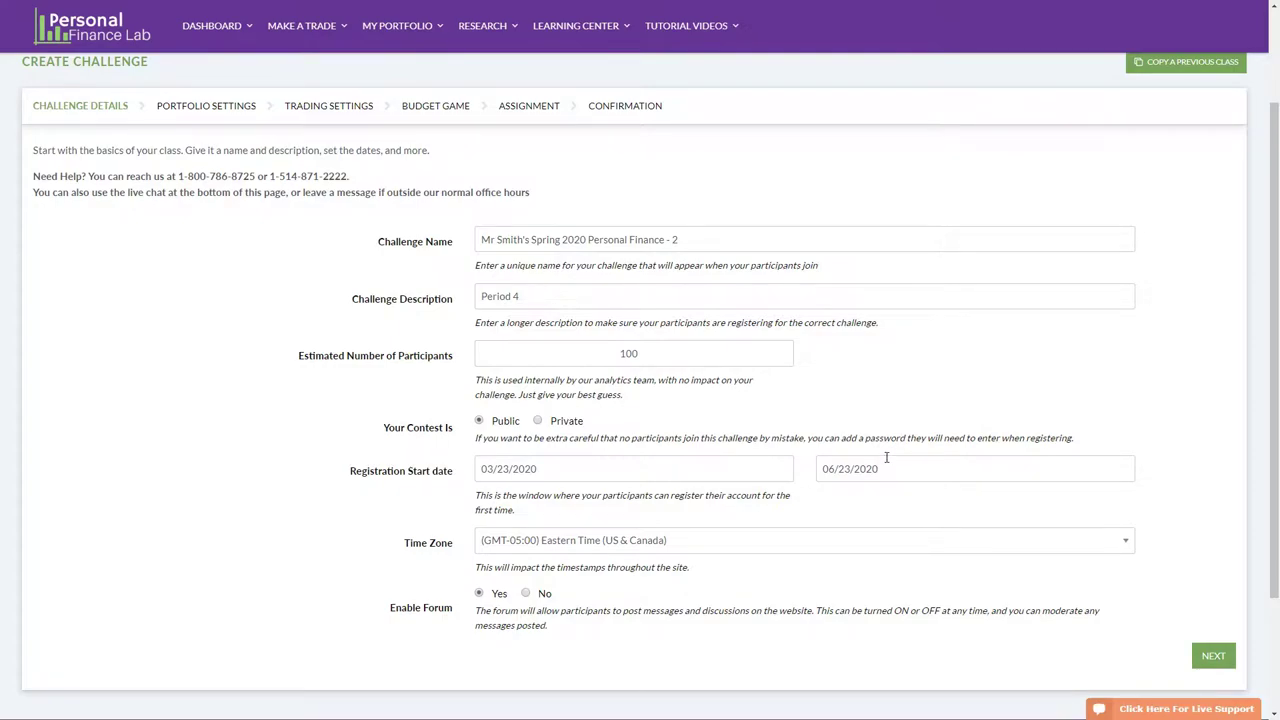
Keep the forum enabled for the challenge and continue to the portfolio settings.
scroll(875, 452, down, 3)
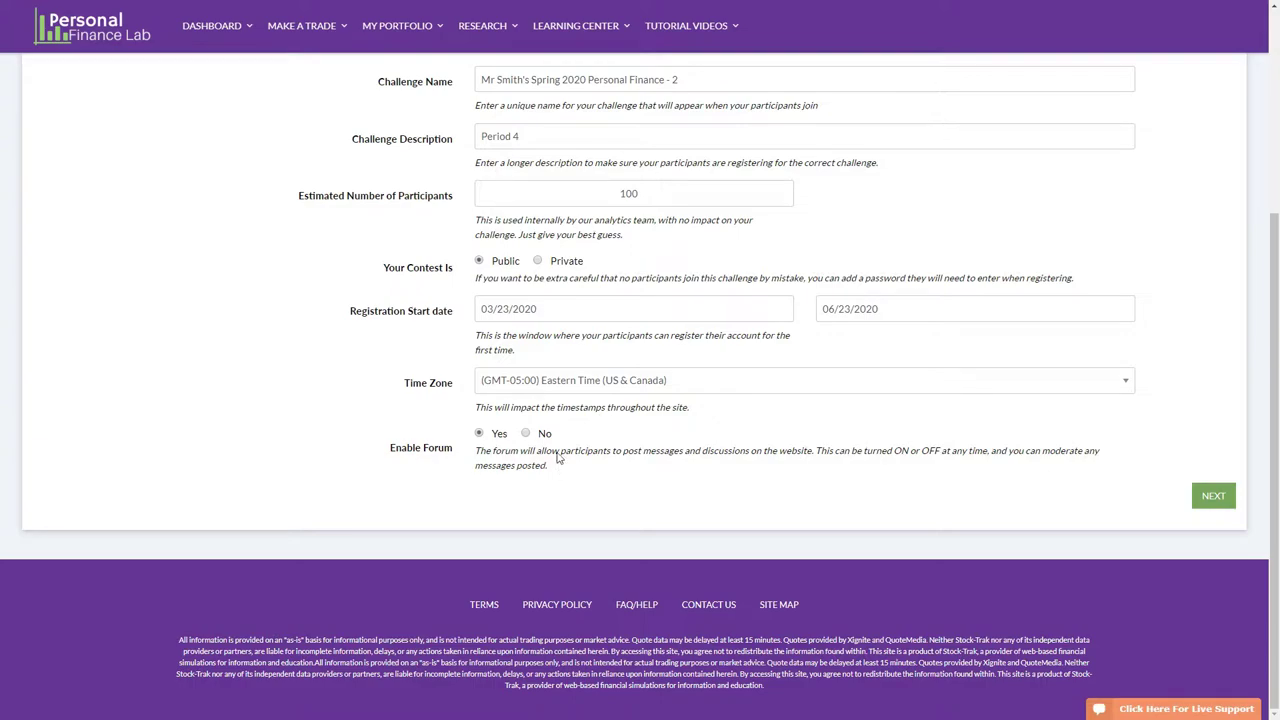
click(526, 433)
click(479, 433)
click(1198, 492)
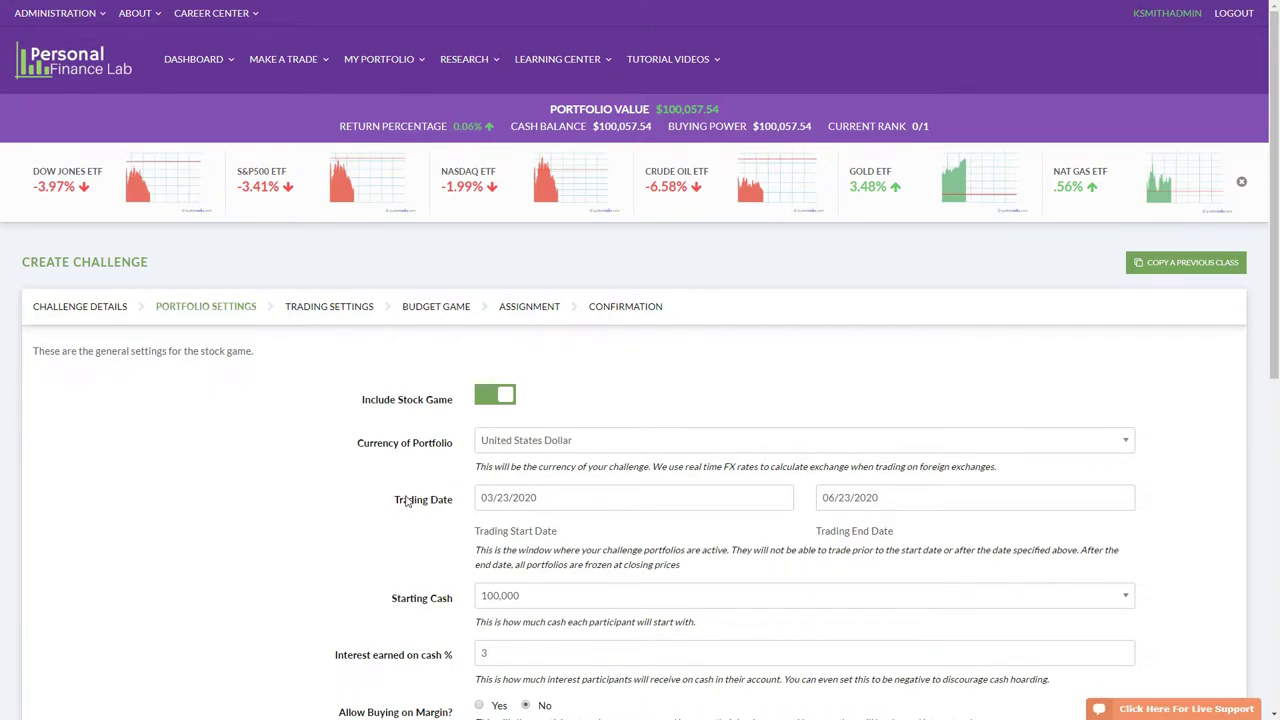
Review the stock game's portfolio settings, from currency and trading dates down to the ranking display options.
scroll(377, 498, down, 1)
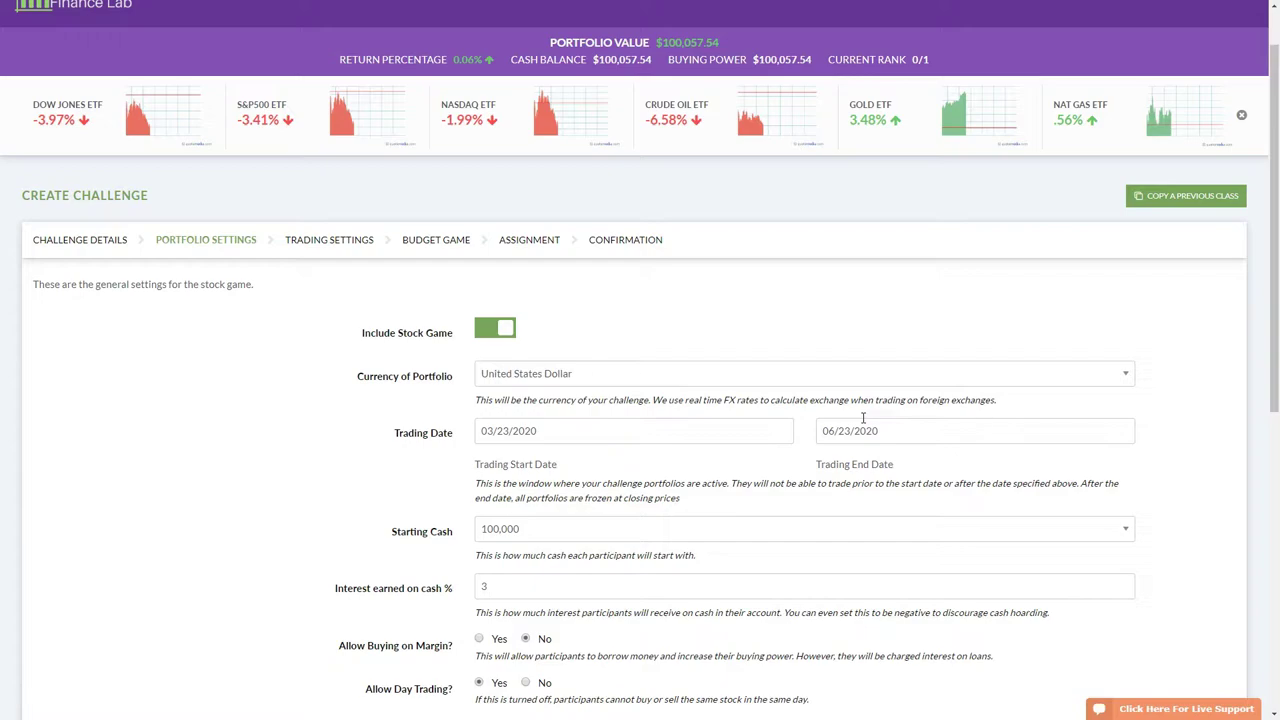
scroll(863, 418, down, 3)
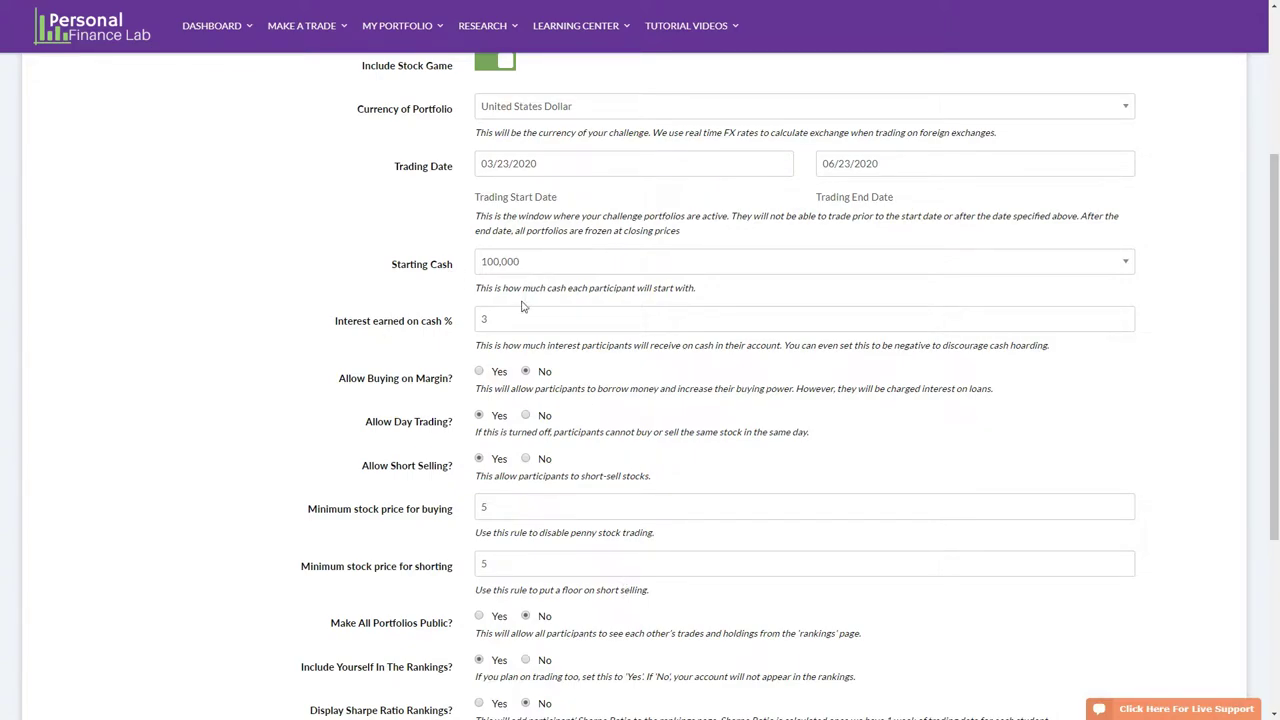
scroll(420, 520, down, 1)
scroll(419, 520, down, 2)
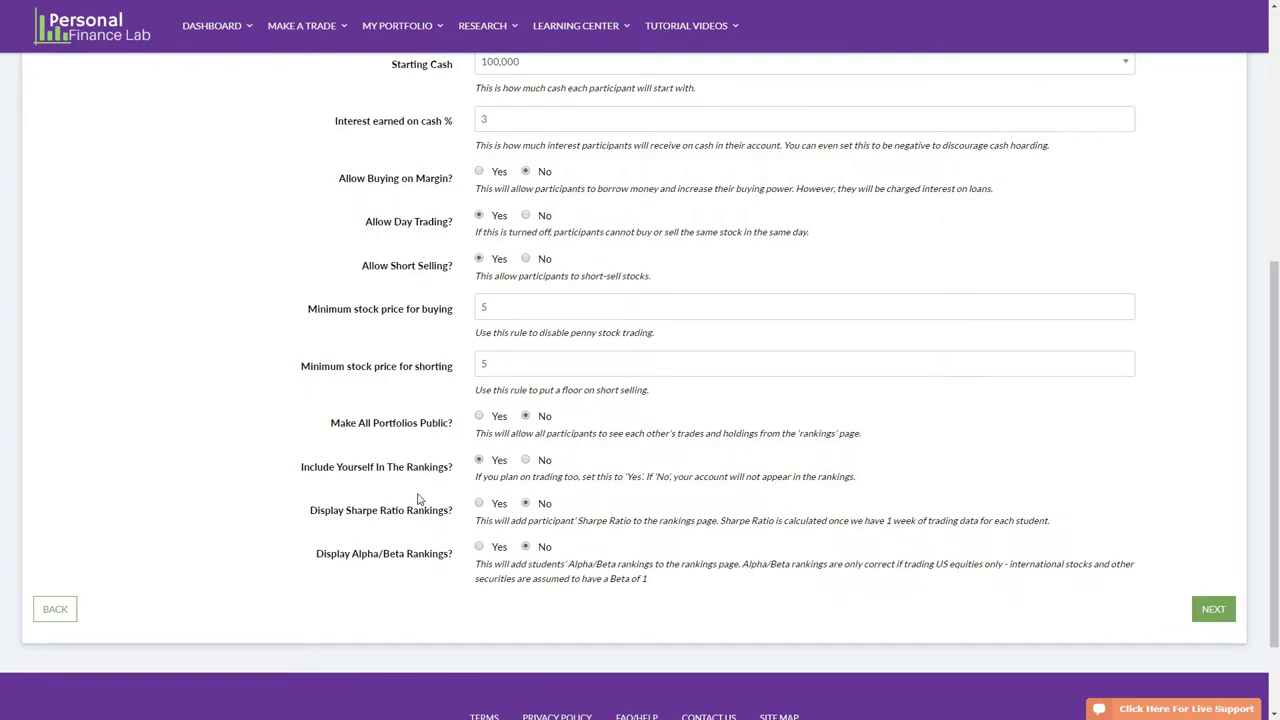
scroll(404, 416, down, 1)
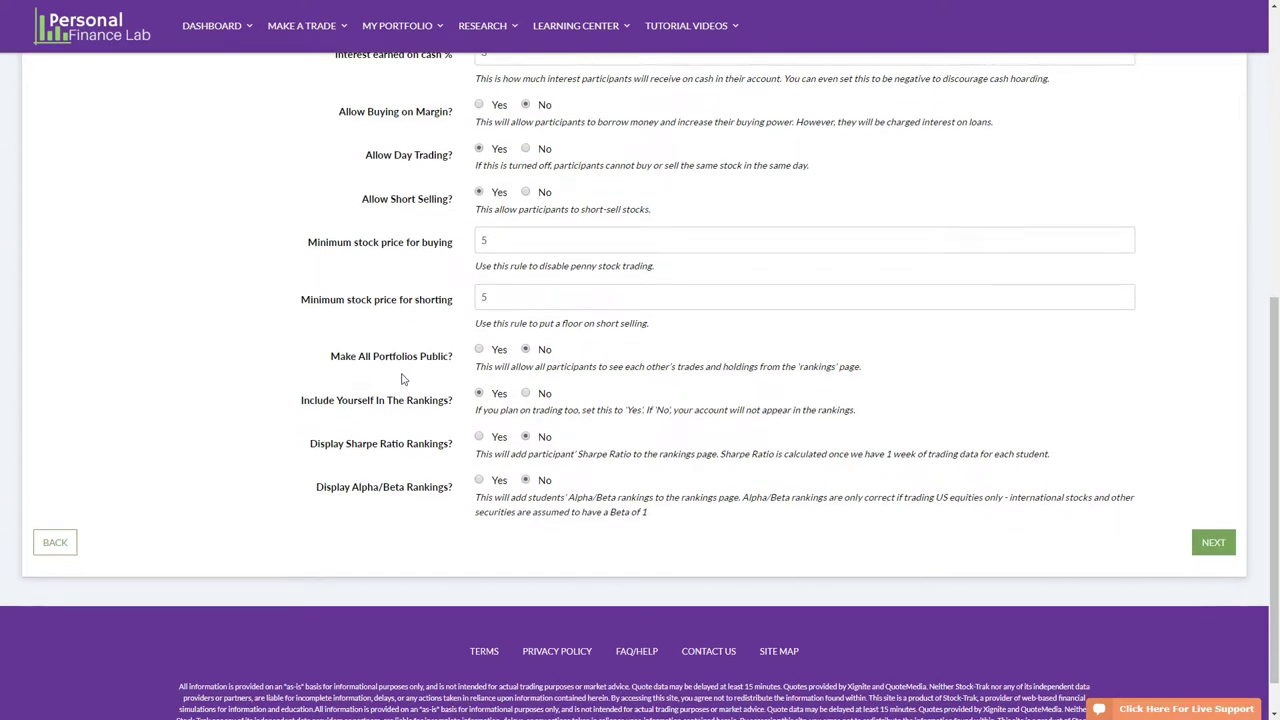
Try making all portfolios public, and set the option back to No.
drag(330, 360, 455, 360)
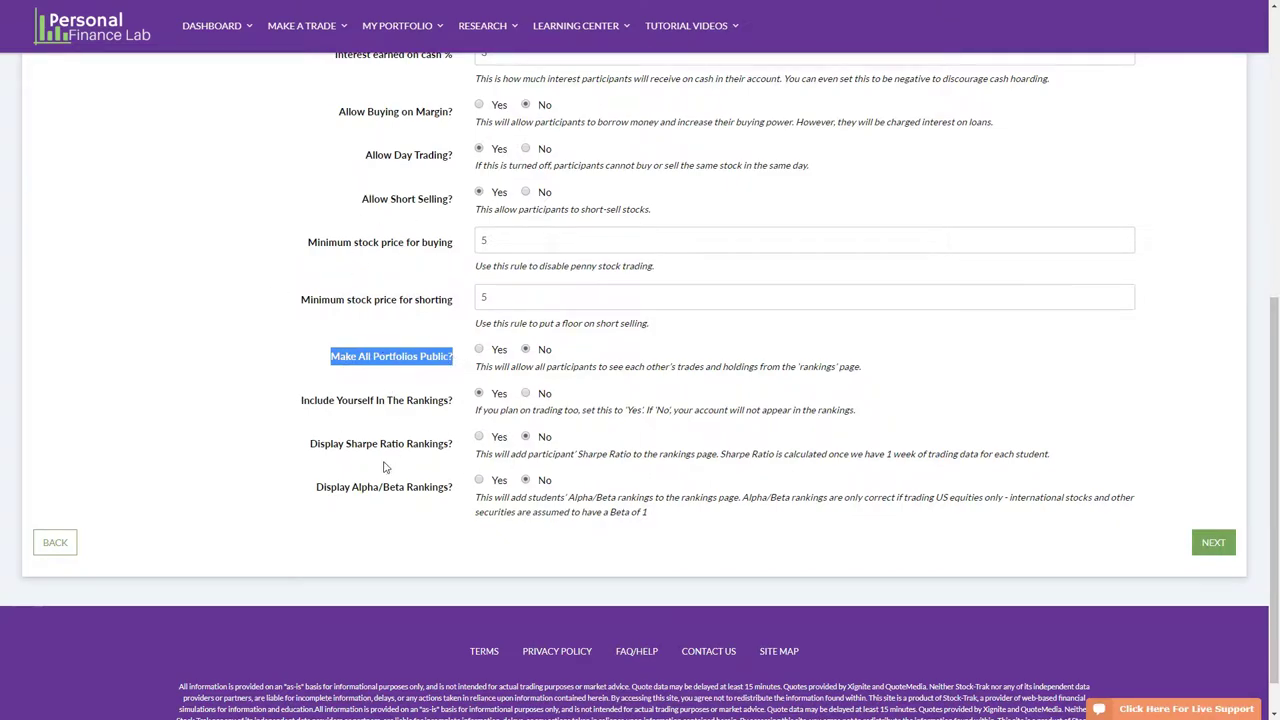
click(478, 349)
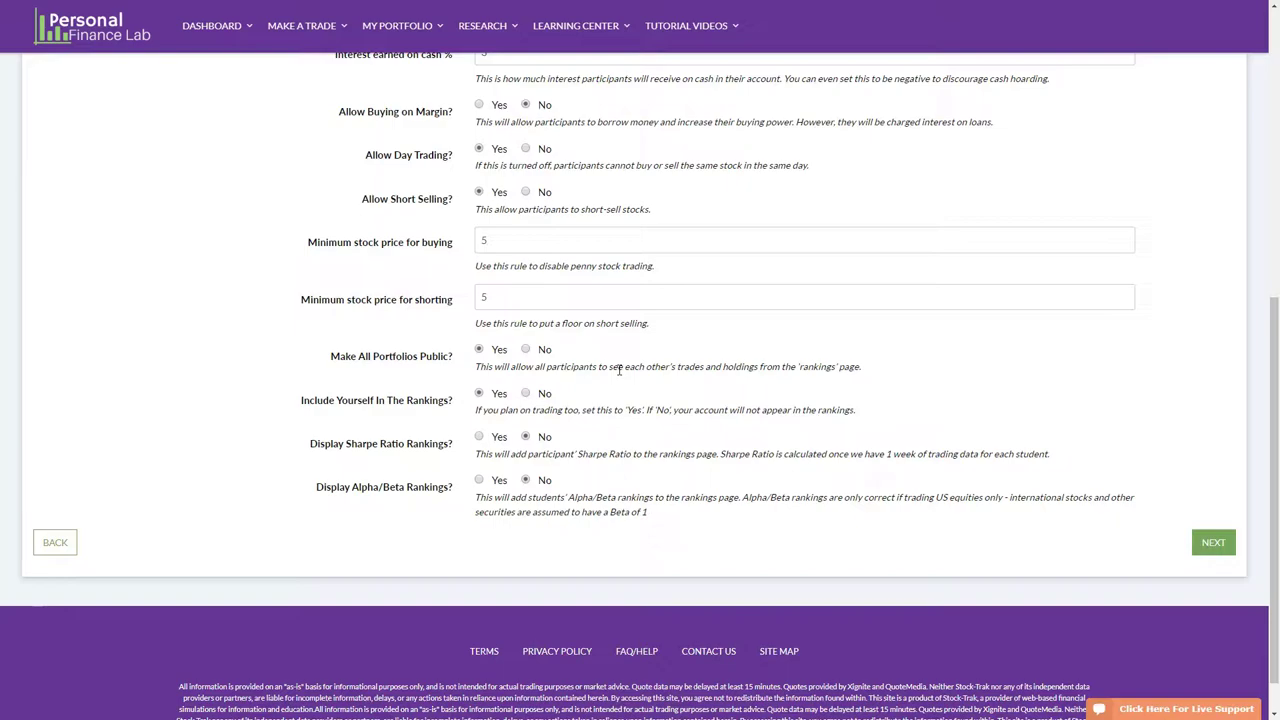
click(526, 349)
Examine the option for including yourself in the rankings.
scroll(736, 364, down, 1)
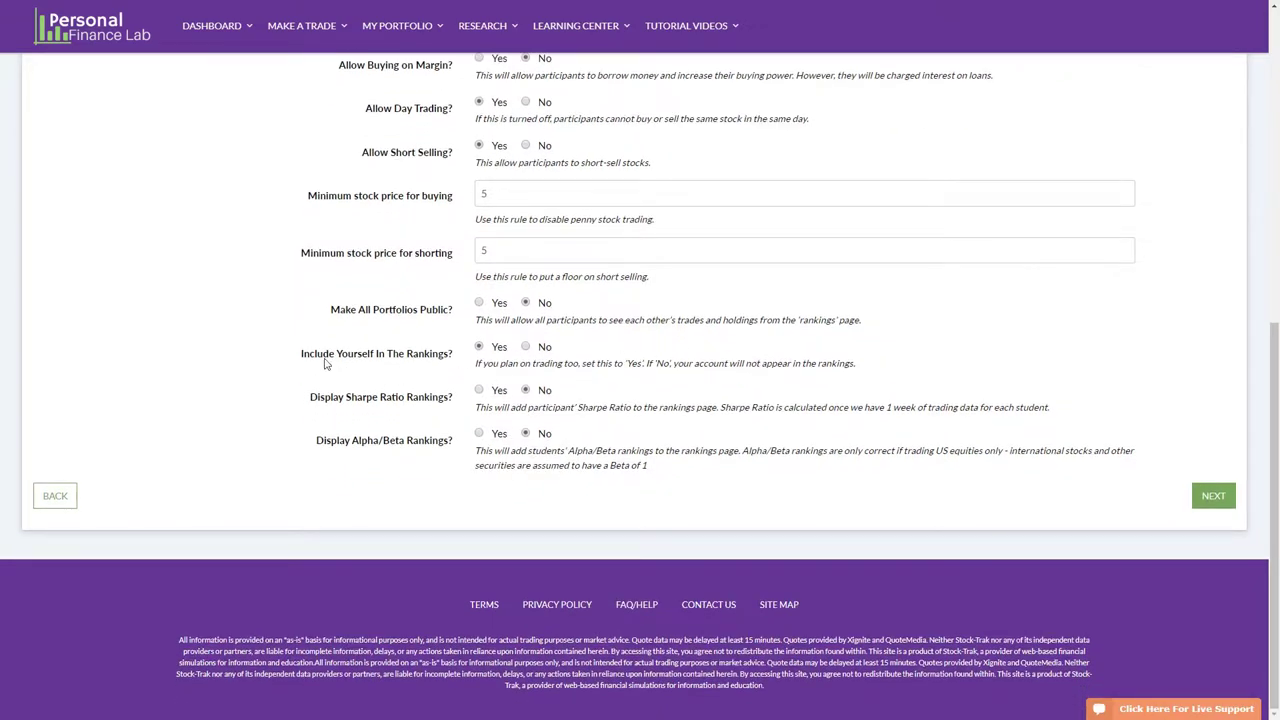
drag(300, 354, 456, 362)
click(570, 343)
Check the available starting cash amounts, keep 100,000, and continue to the trading settings.
scroll(290, 415, up, 2)
scroll(230, 492, up, 2)
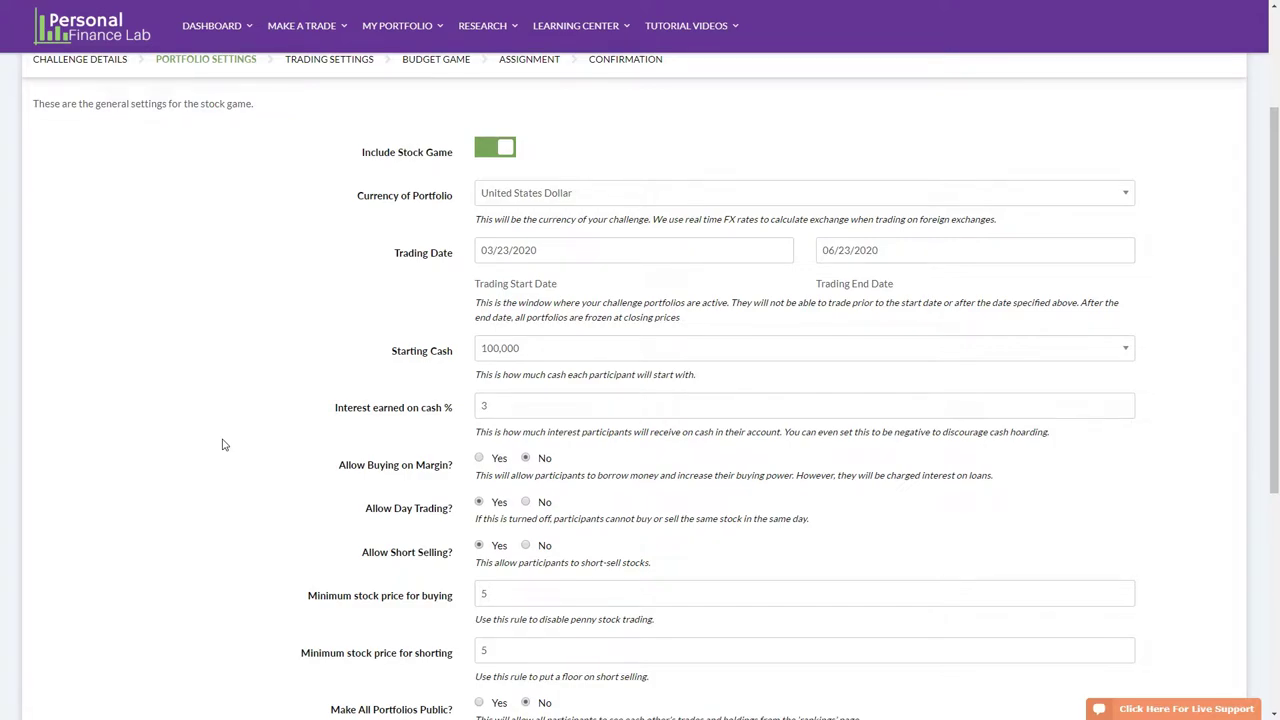
click(538, 348)
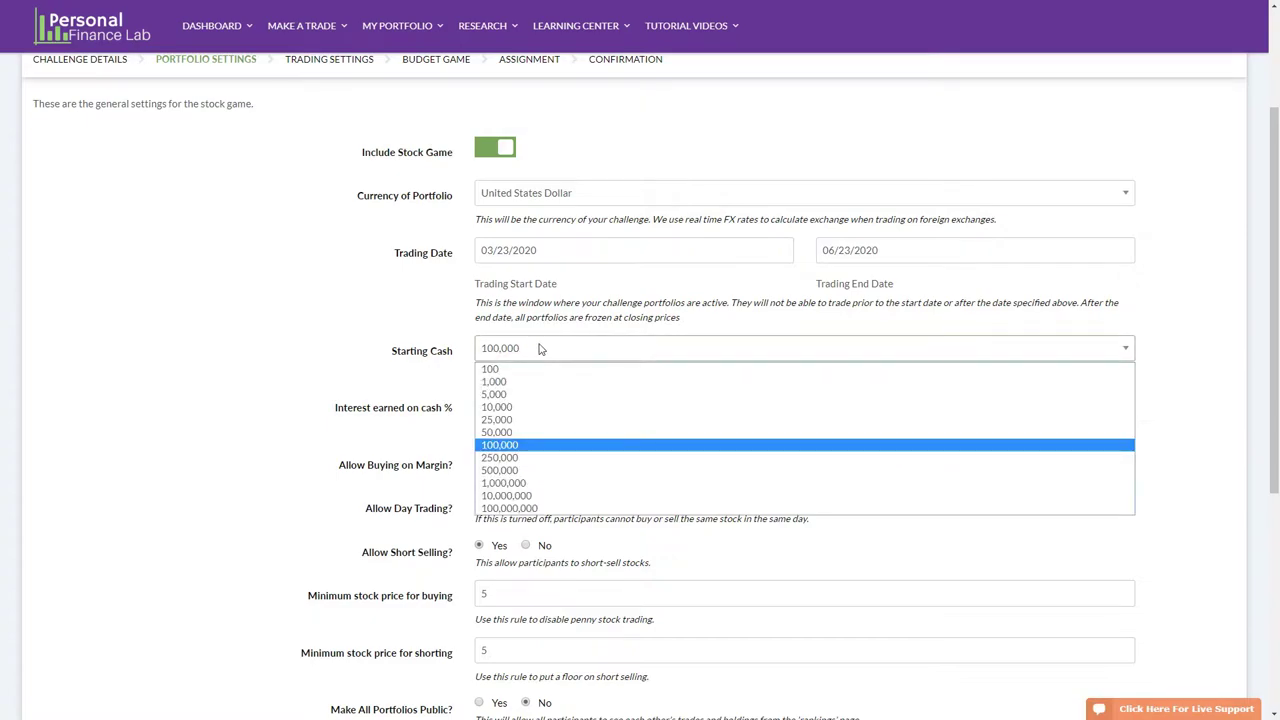
click(540, 348)
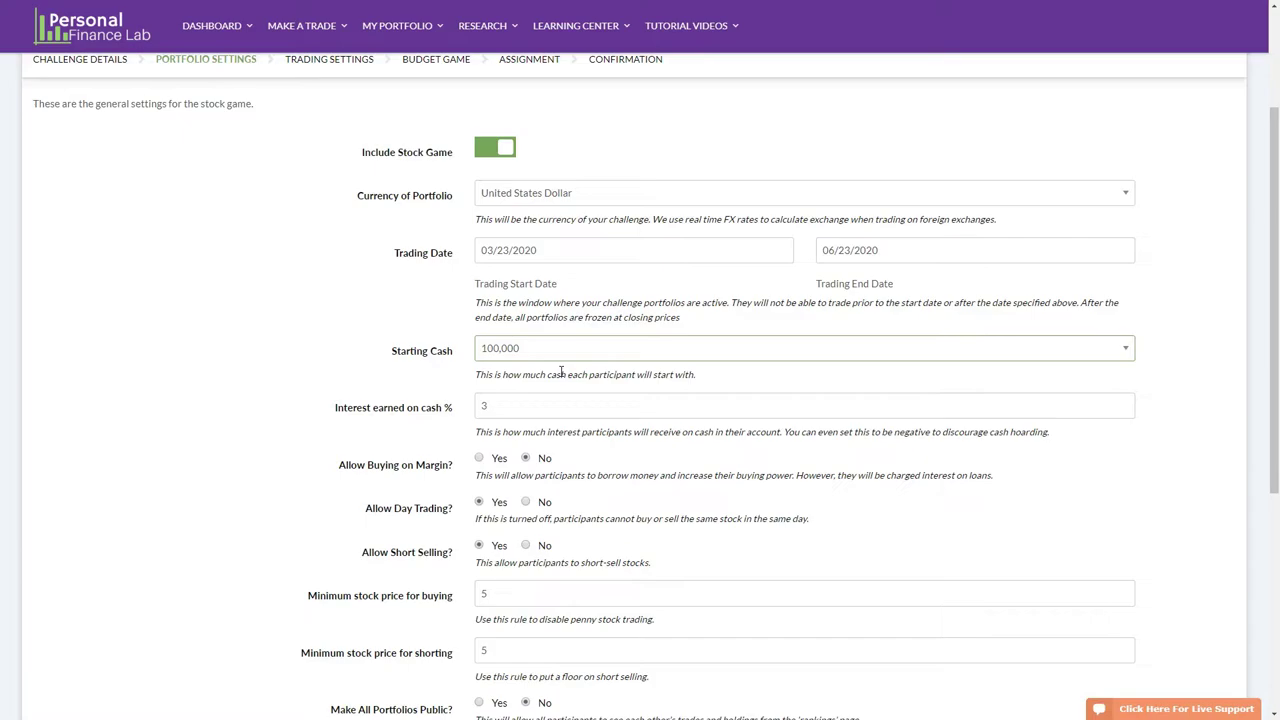
scroll(561, 372, down, 5)
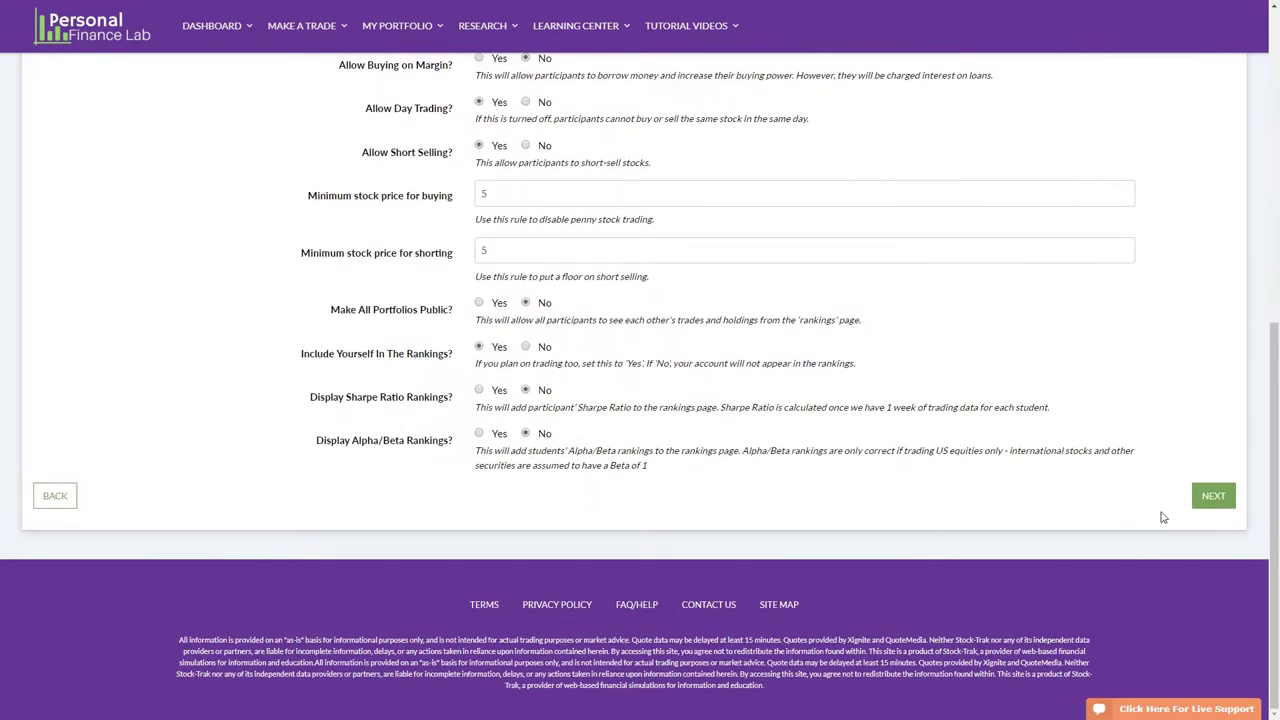
click(1213, 497)
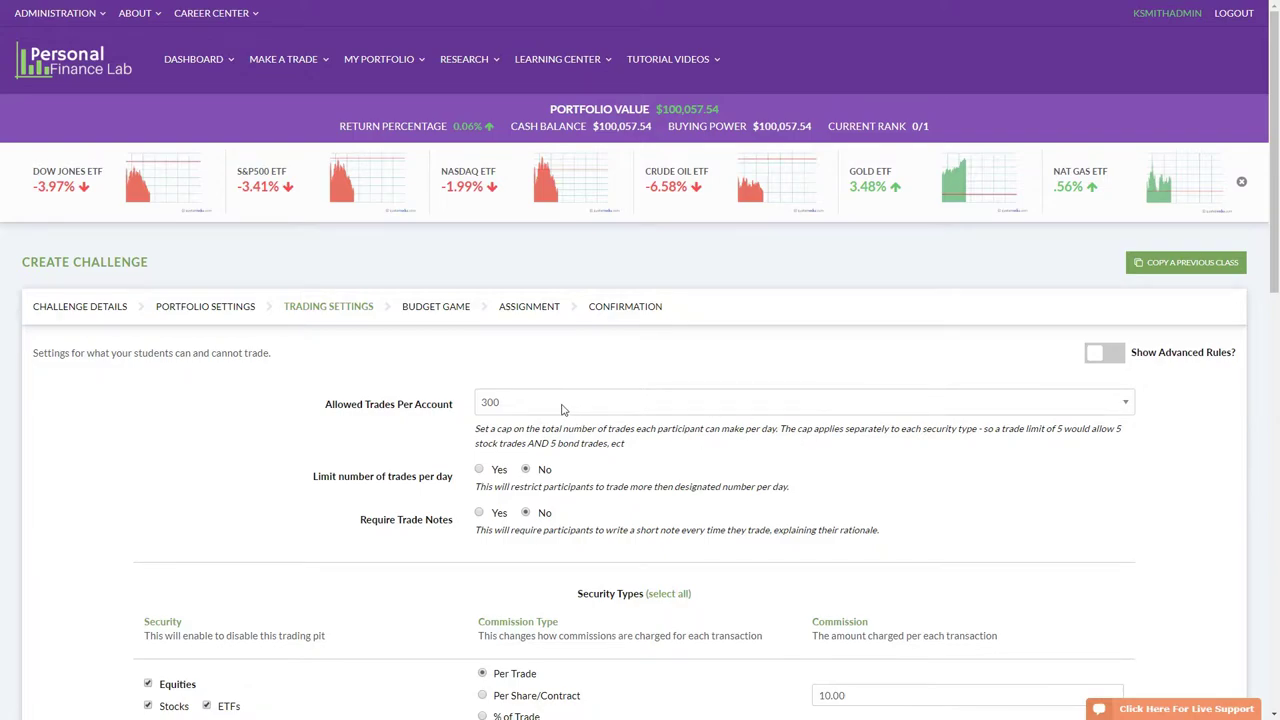
Limit each participant to 5 trades per day and require trade notes.
scroll(484, 394, down, 2)
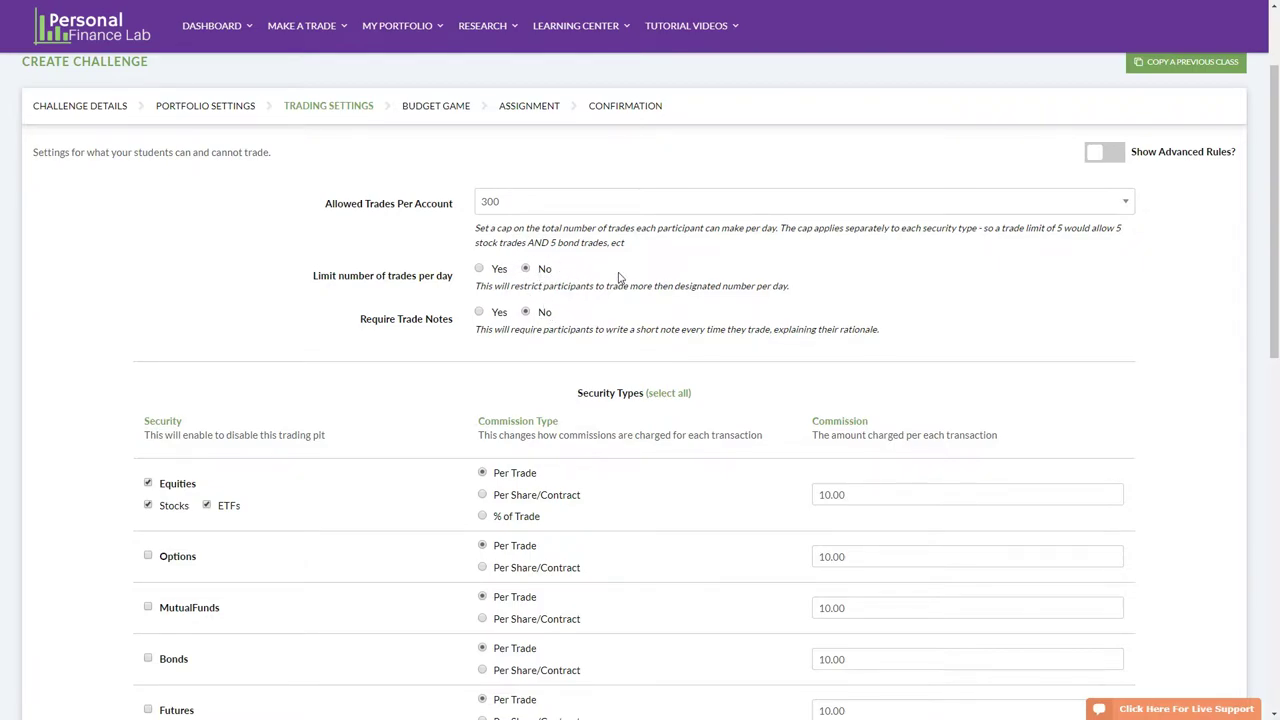
click(480, 268)
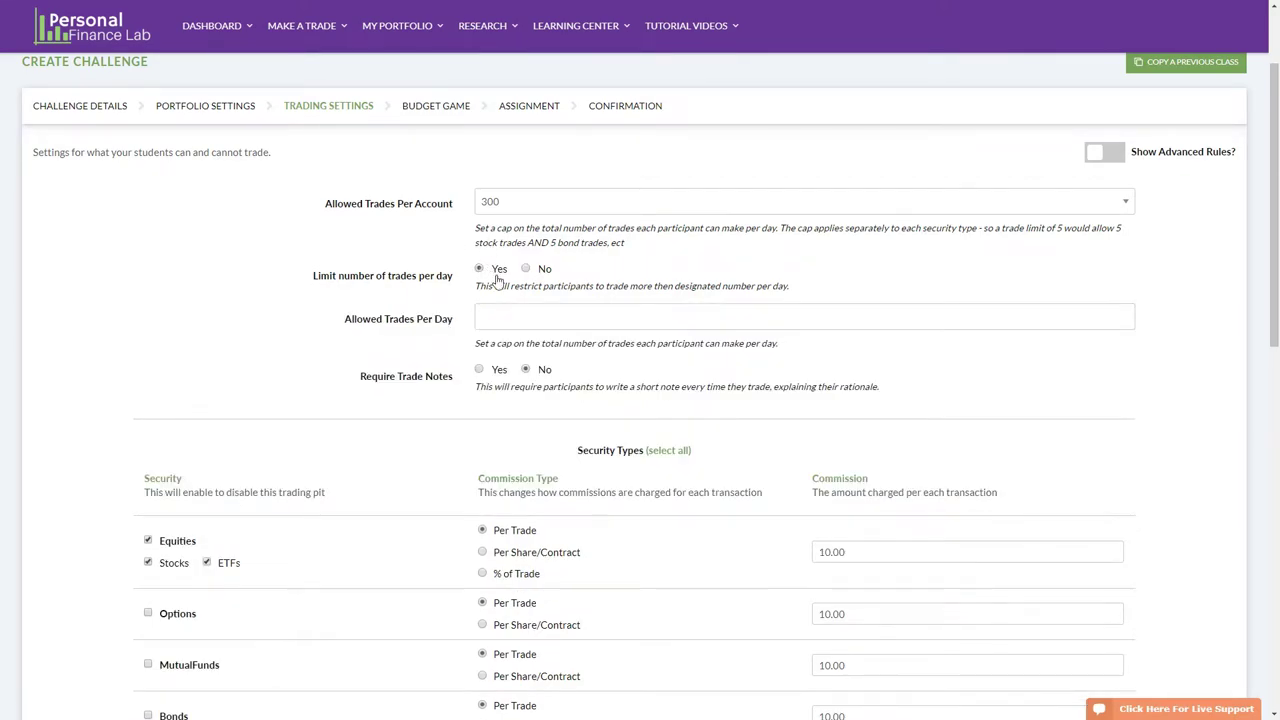
text(5)
click(714, 403)
scroll(686, 399, down, 1)
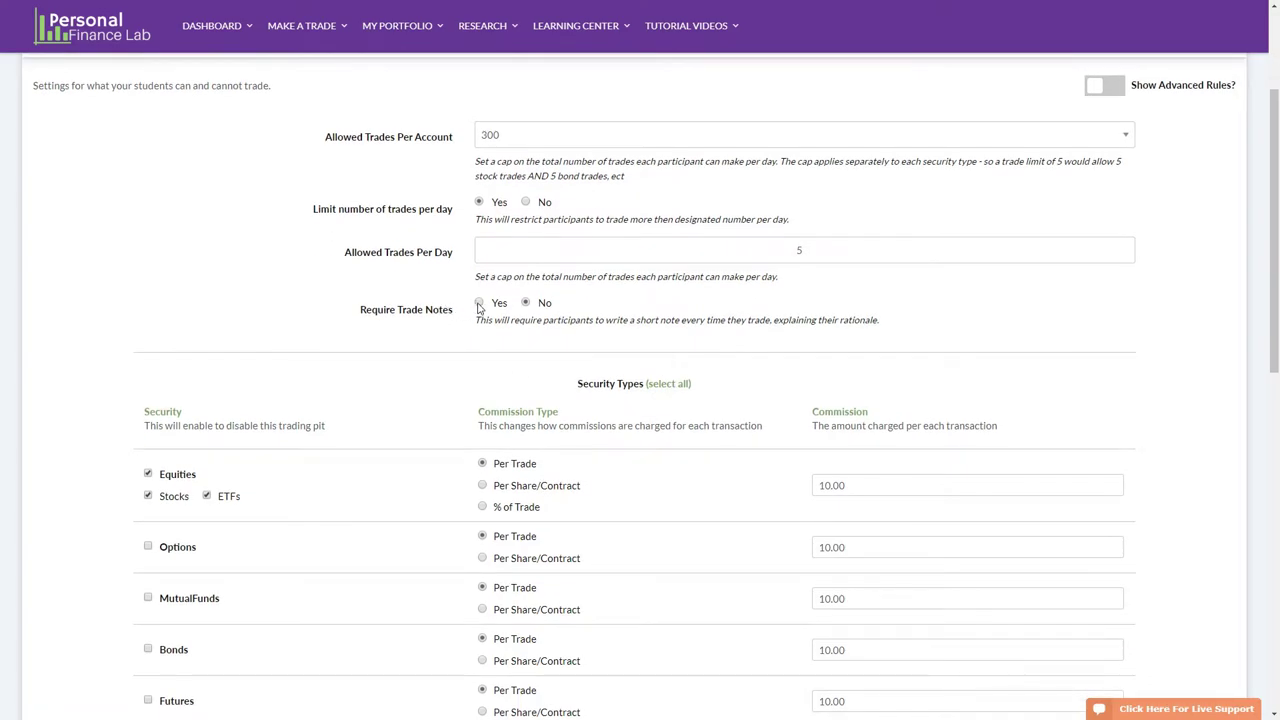
click(479, 304)
Enable mutual funds and bonds as additional tradable security types.
scroll(431, 342, down, 5)
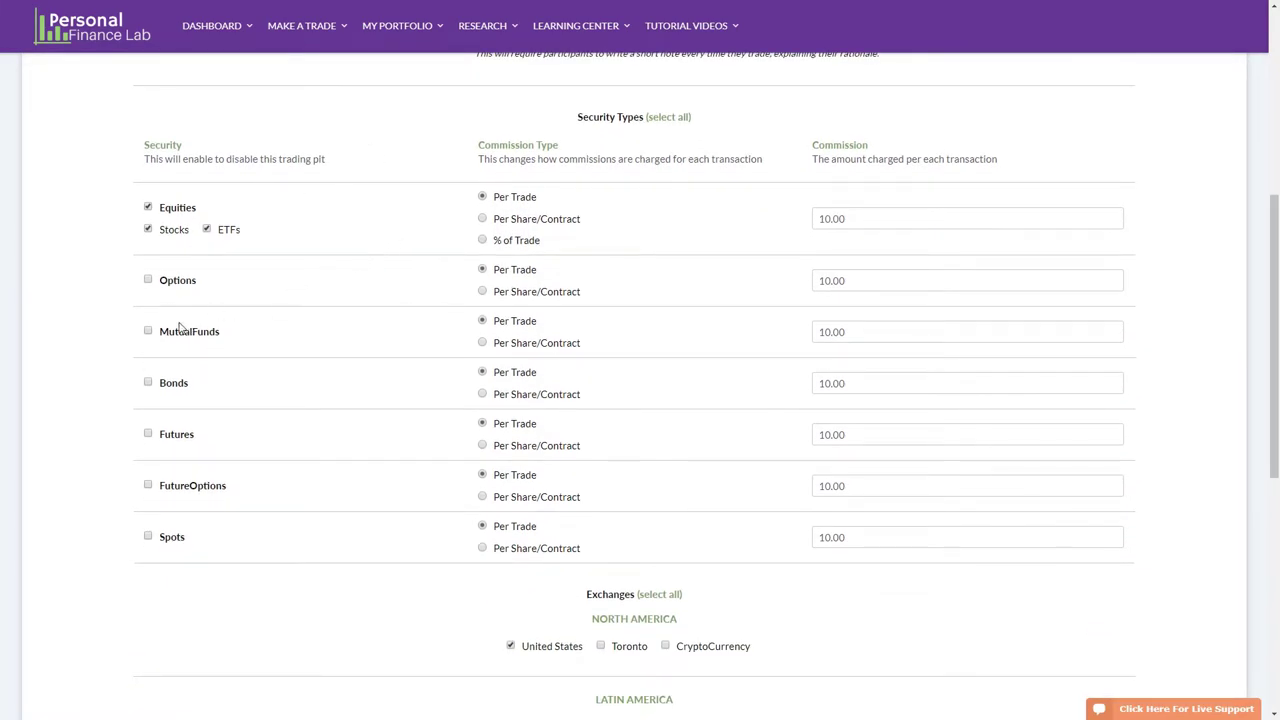
click(148, 330)
click(148, 382)
Turn on exchange customization and enter aapl in the list of blacklisted stocks.
scroll(256, 436, down, 3)
scroll(611, 457, down, 1)
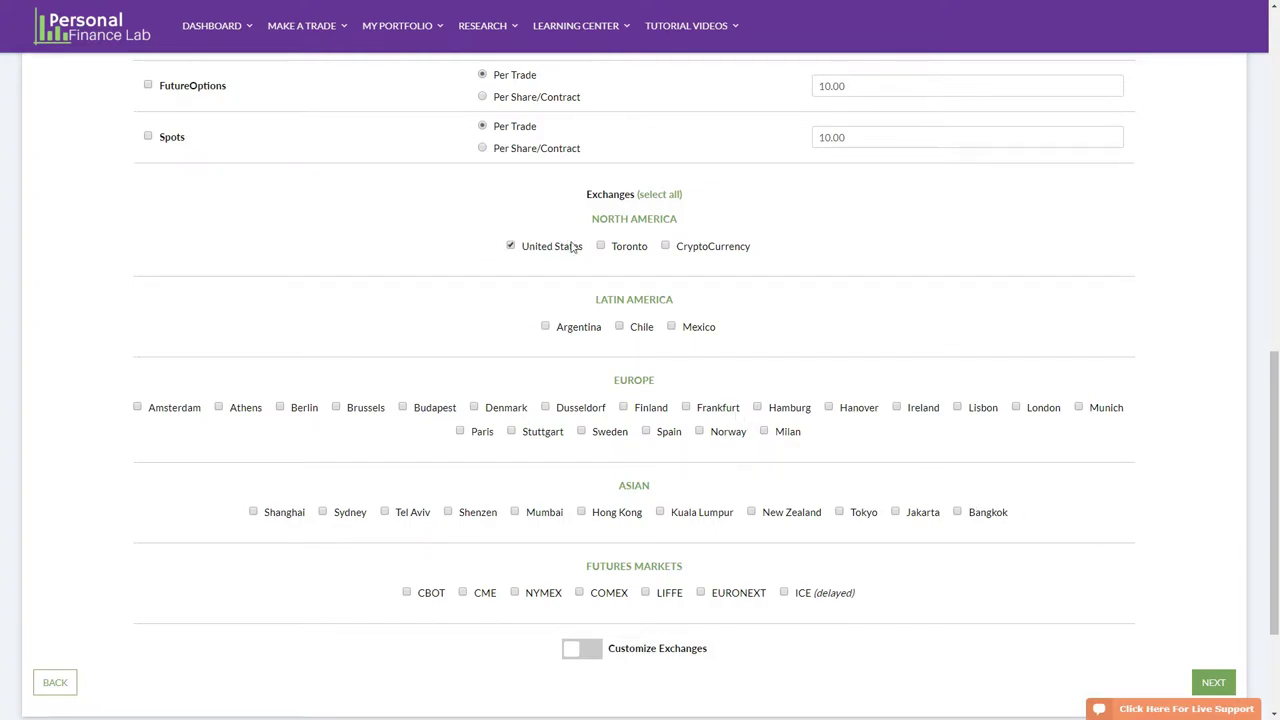
scroll(243, 318, down, 2)
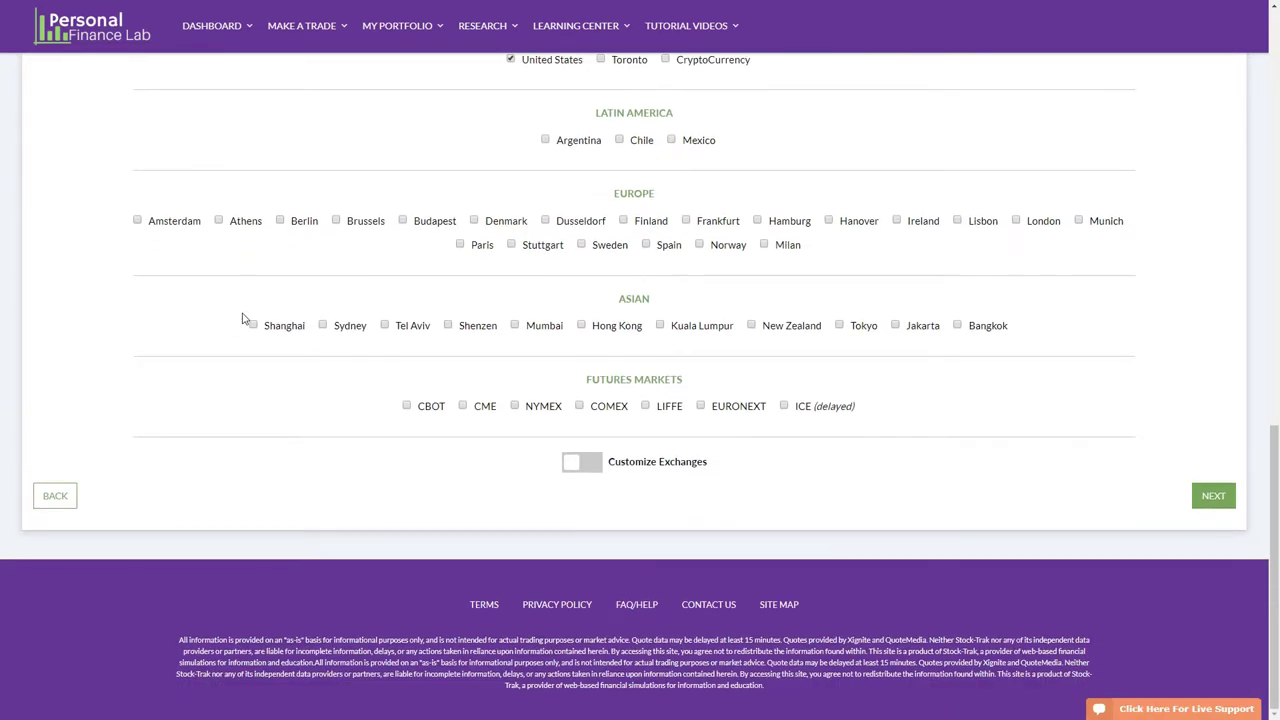
click(592, 458)
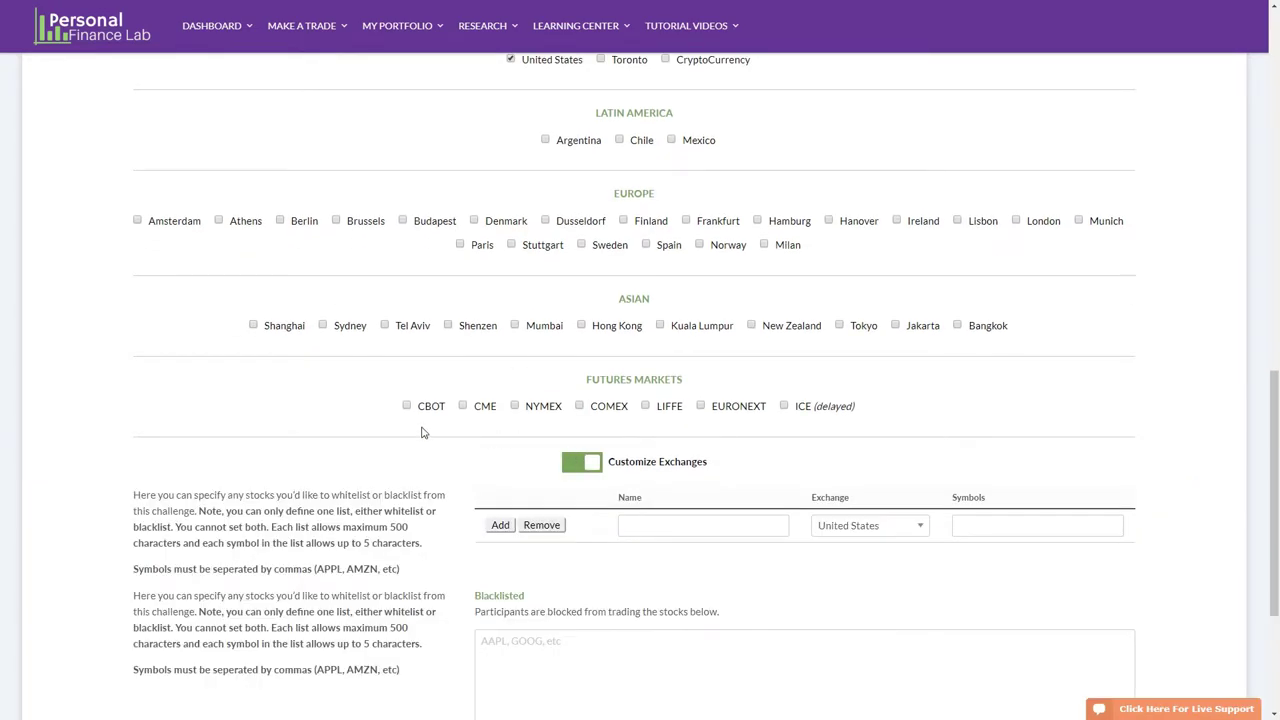
scroll(421, 432, down, 2)
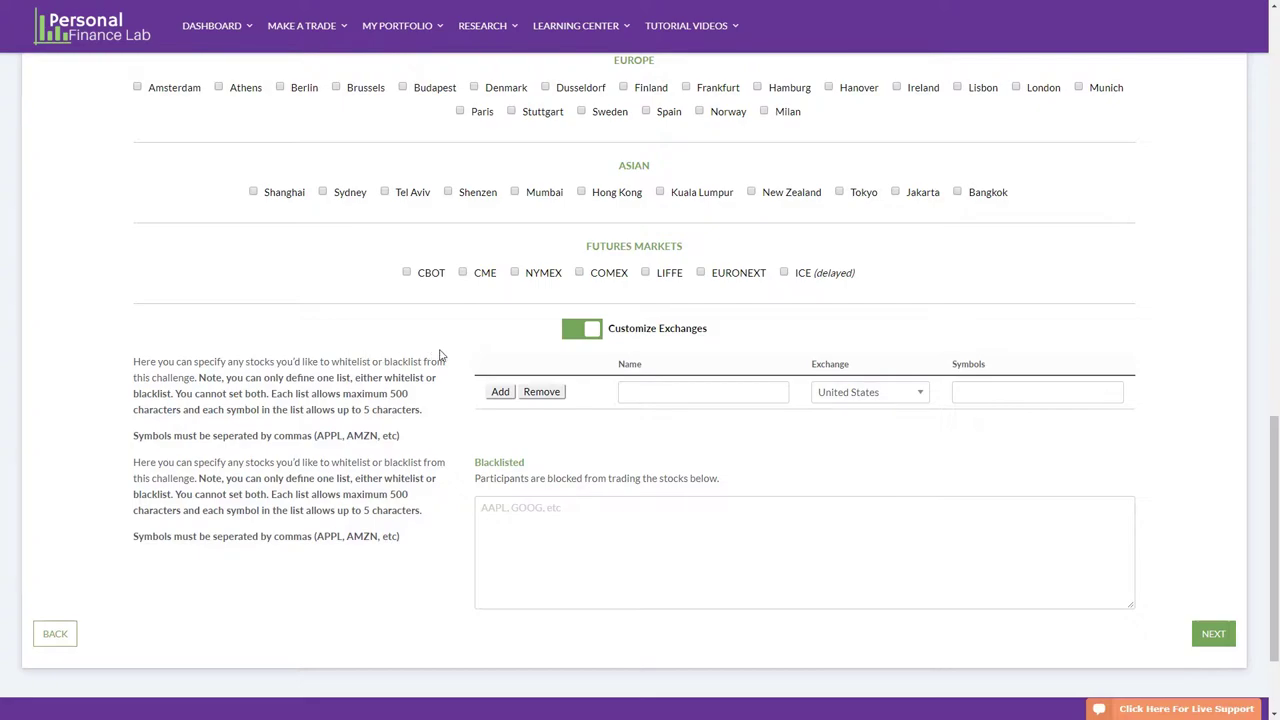
click(736, 530)
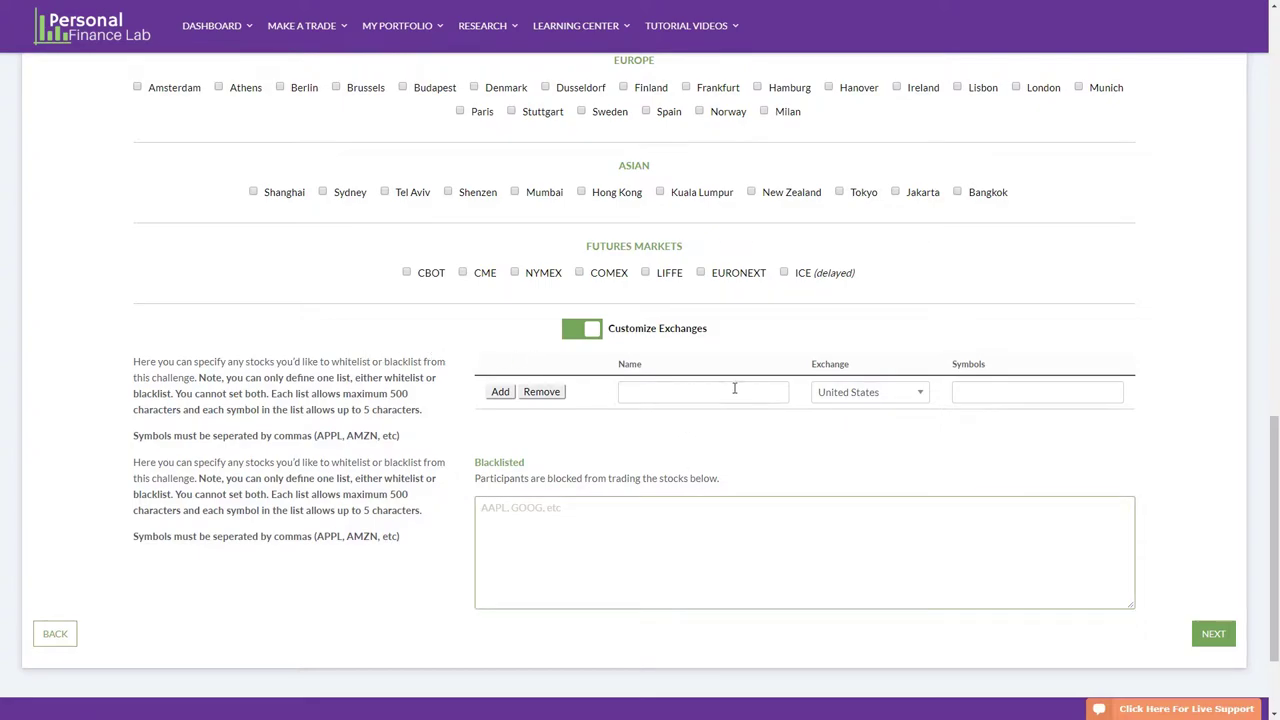
text(aapl)
click(681, 478)
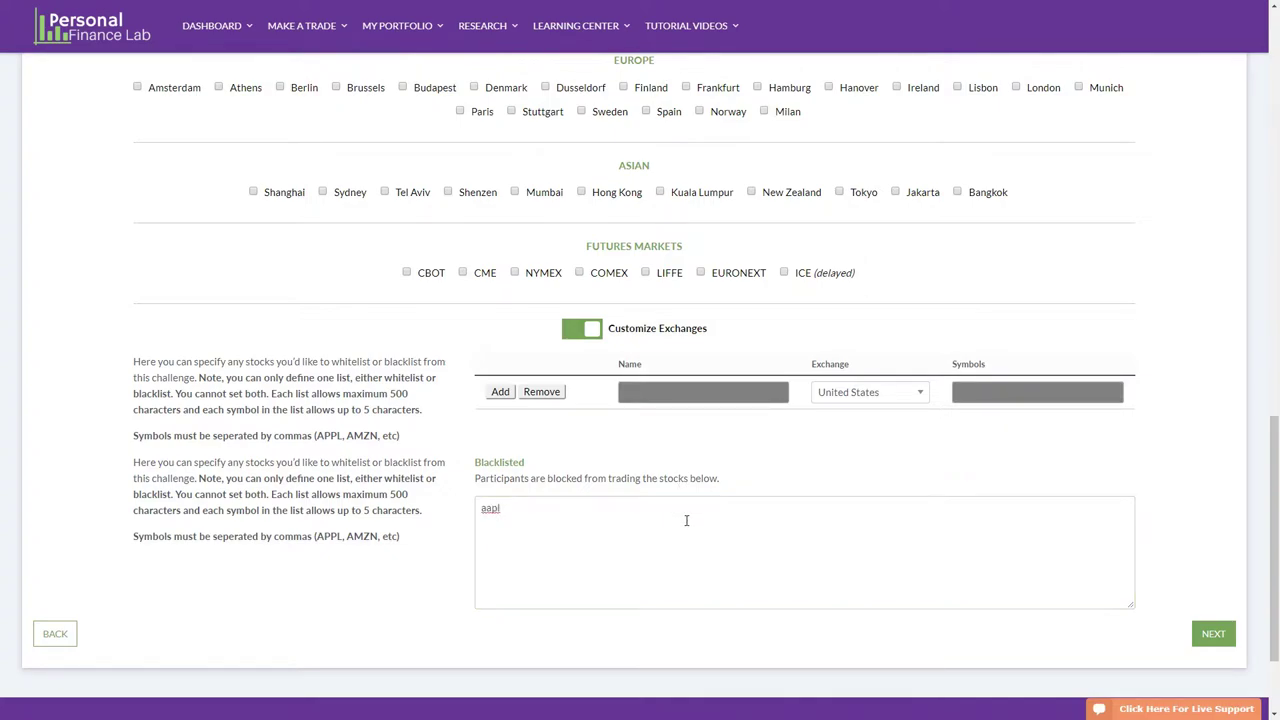
Clear the blacklisted stocks and turn exchange customization off.
click(505, 508)
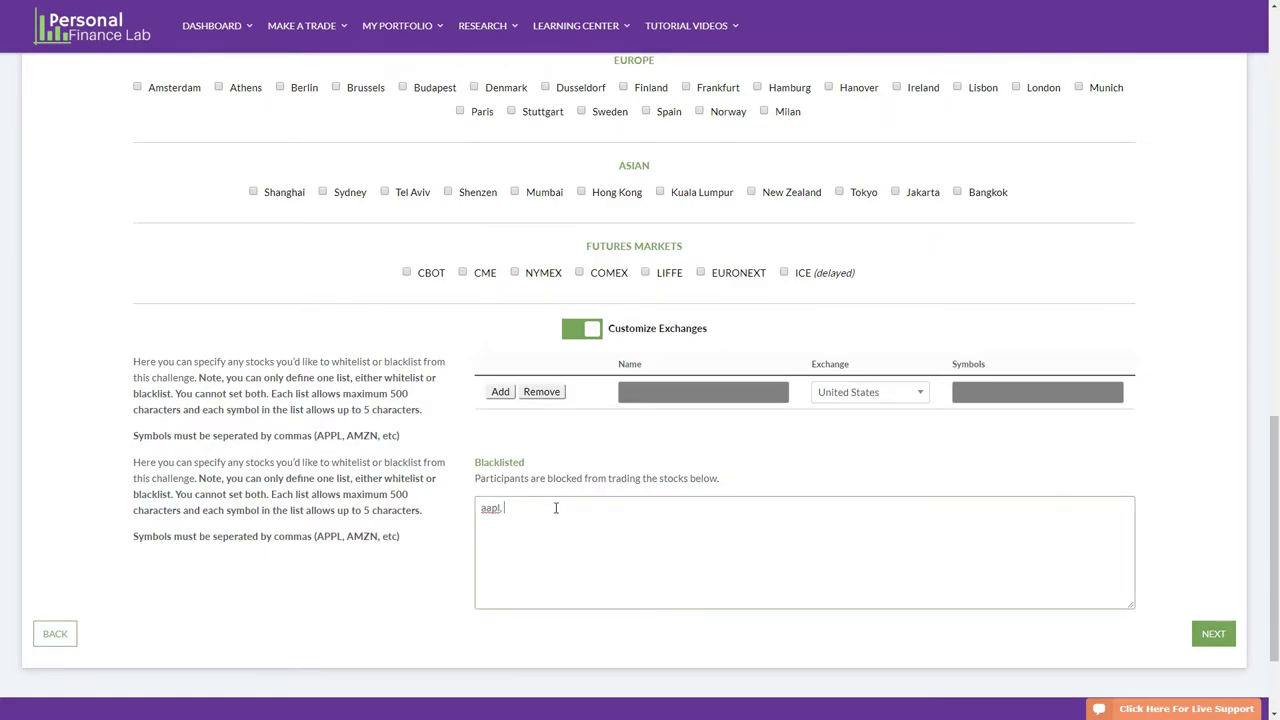
key(ctrl+a)
key(BackSpace)
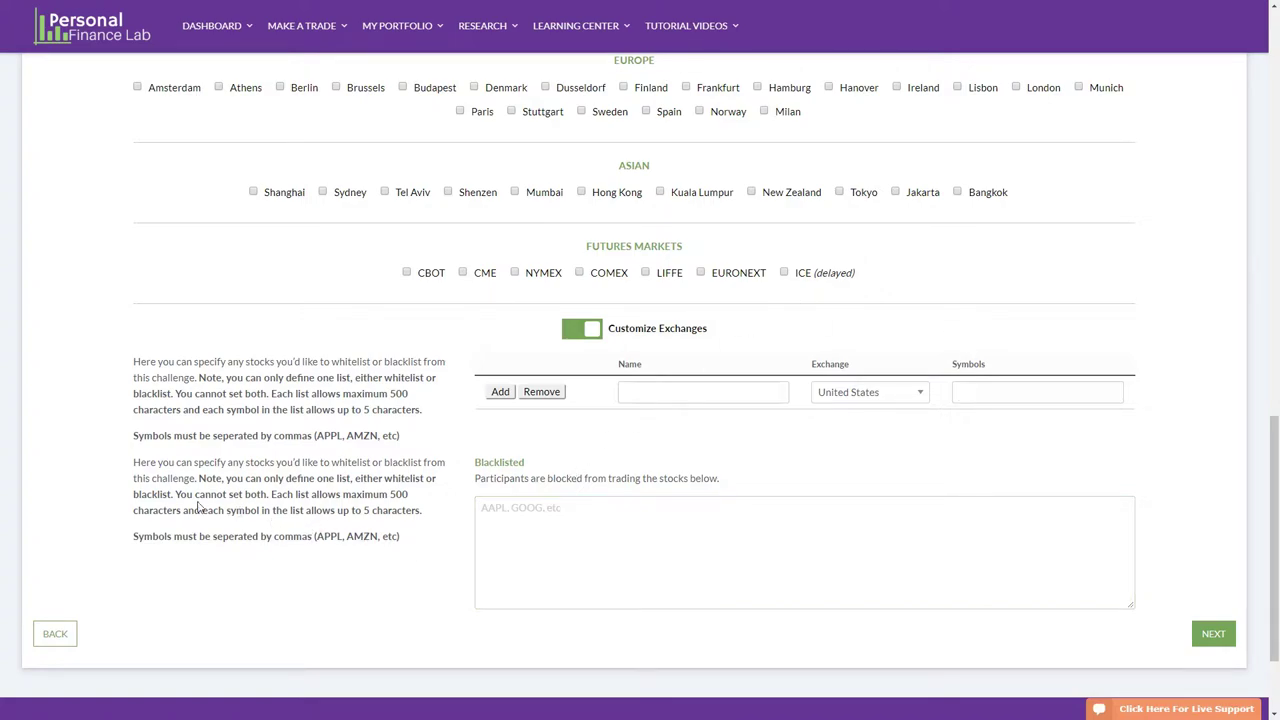
click(585, 330)
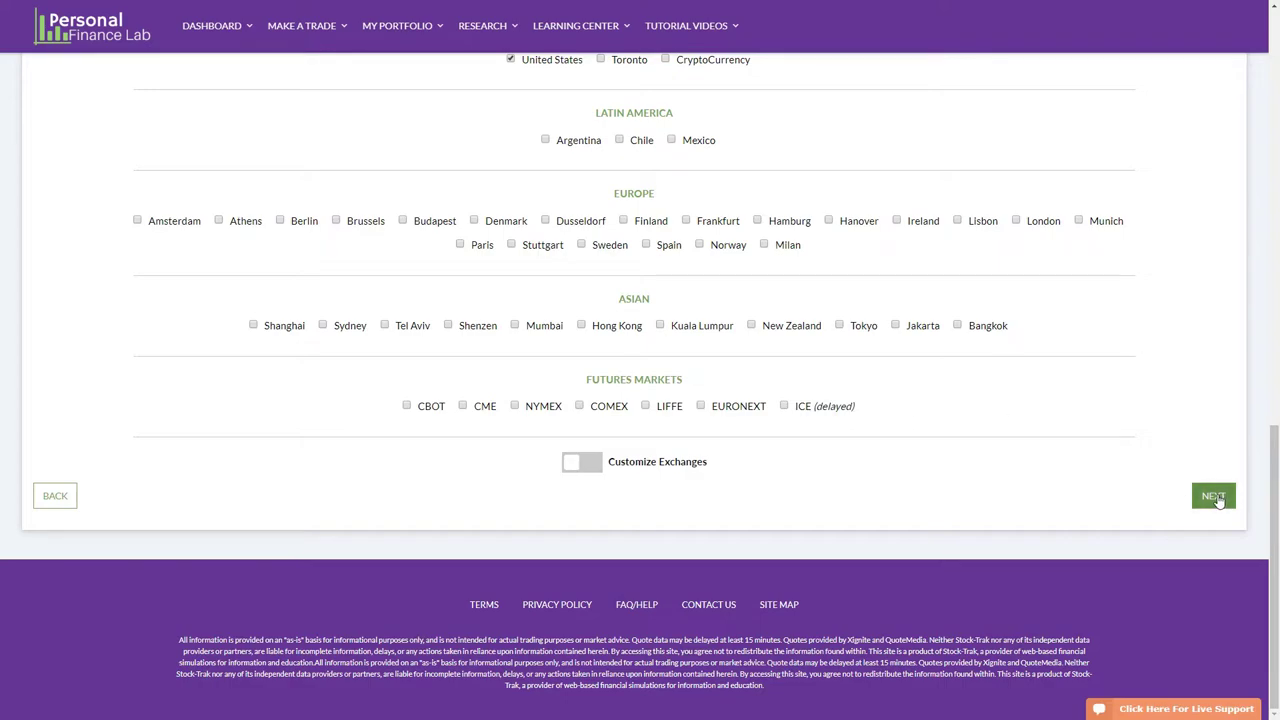
Recheck the selected security types and continue to the budget game settings.
scroll(877, 506, up, 5)
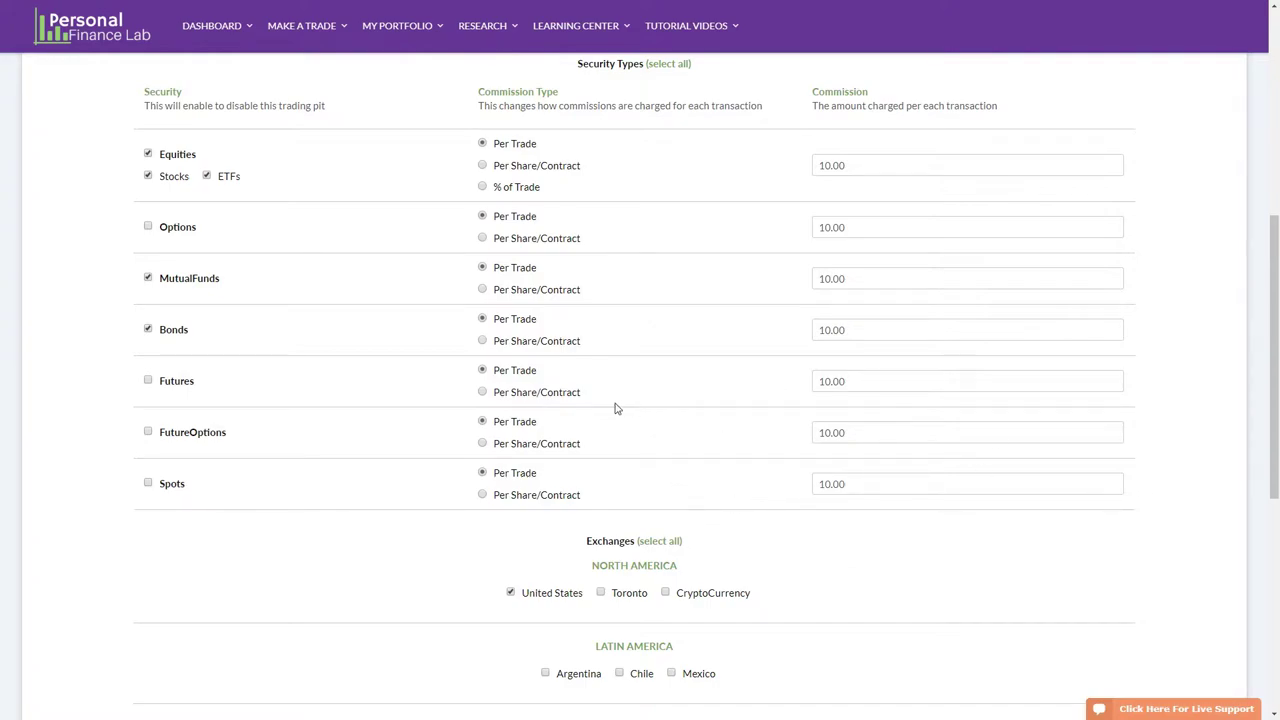
scroll(746, 600, down, 5)
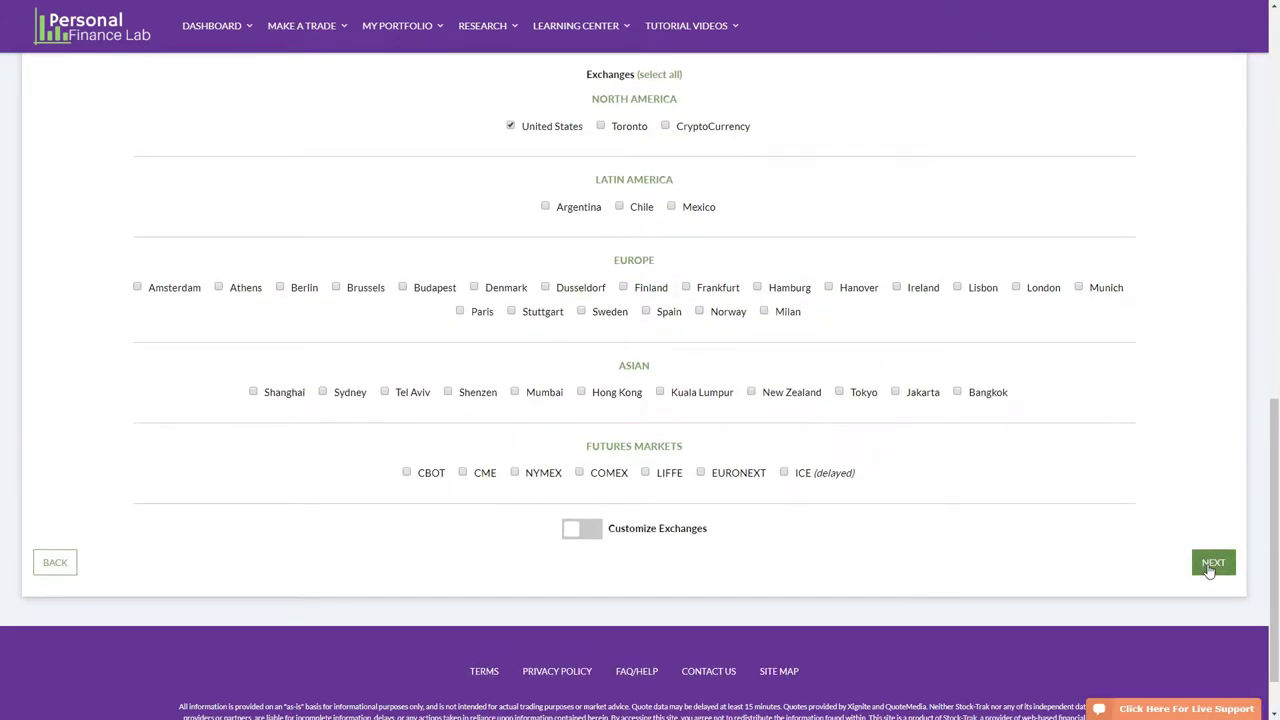
click(1212, 563)
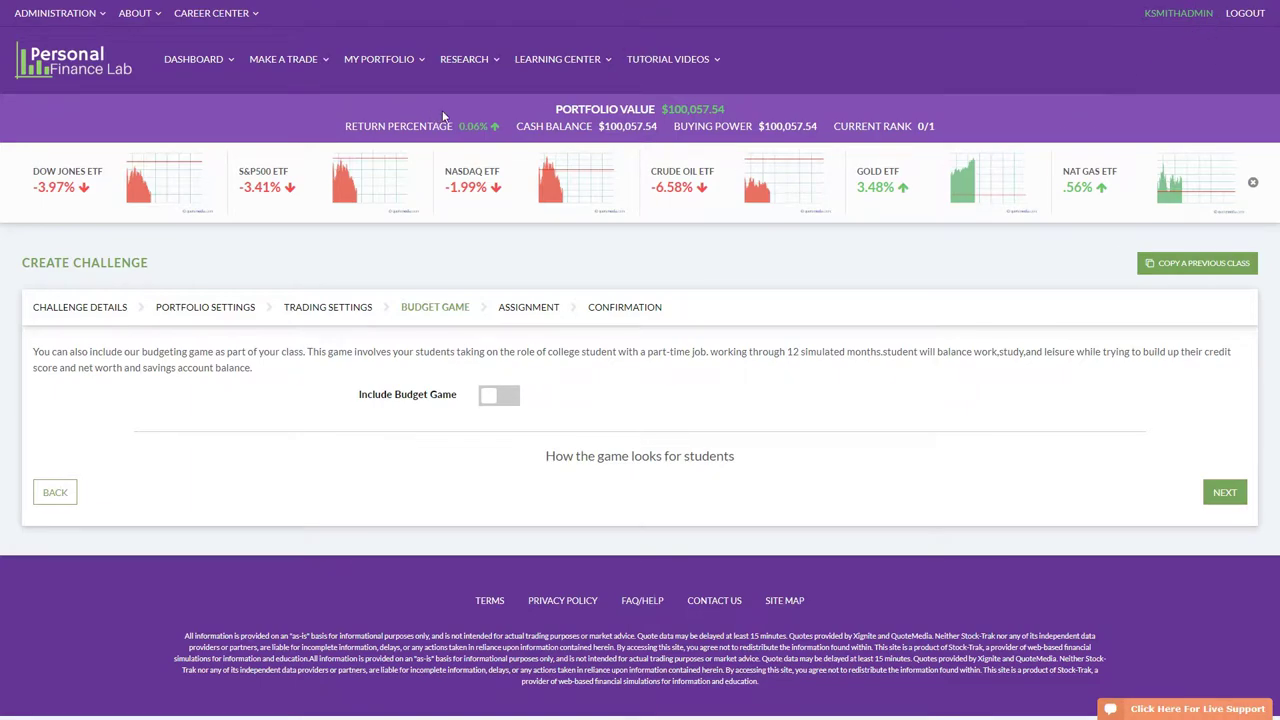
Open the instructor dashboard separately from the challenge setup and select the Spring 2020 National Trading Challenge portfolio.
mouse_move(170, 58)
mouse_move(285, 62)
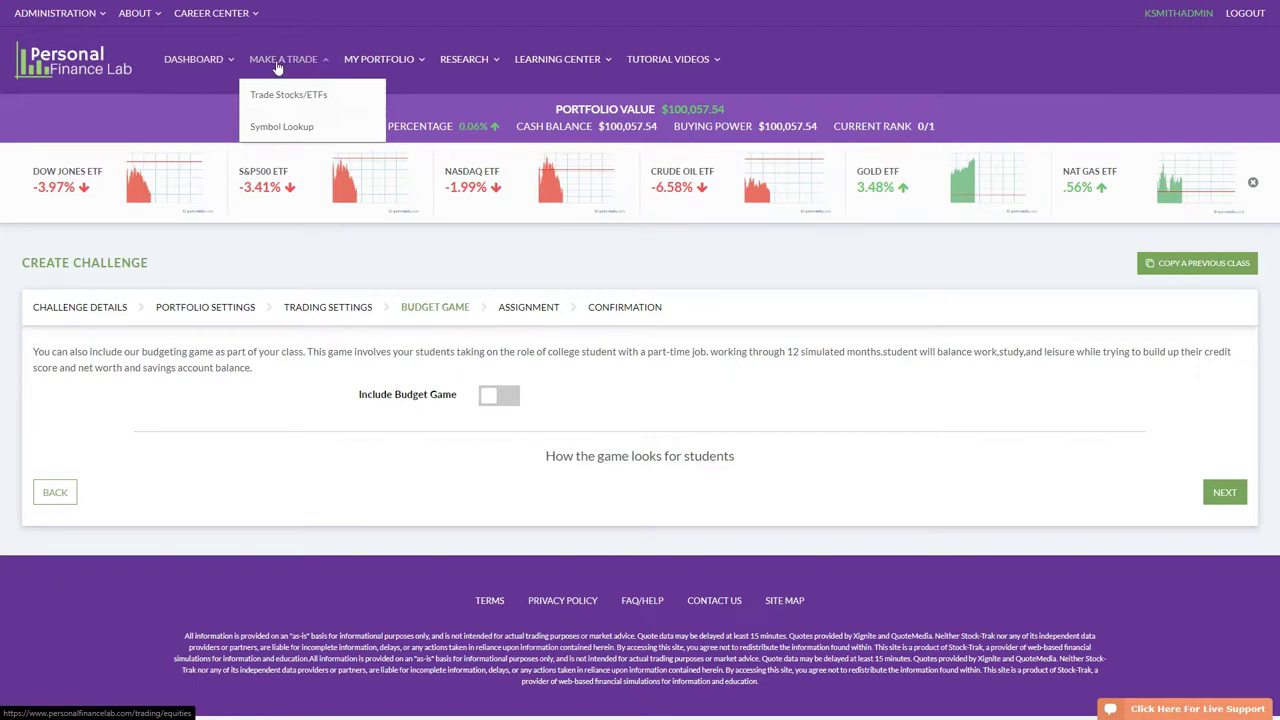
key(F11)
click(193, 106)
click(1178, 285)
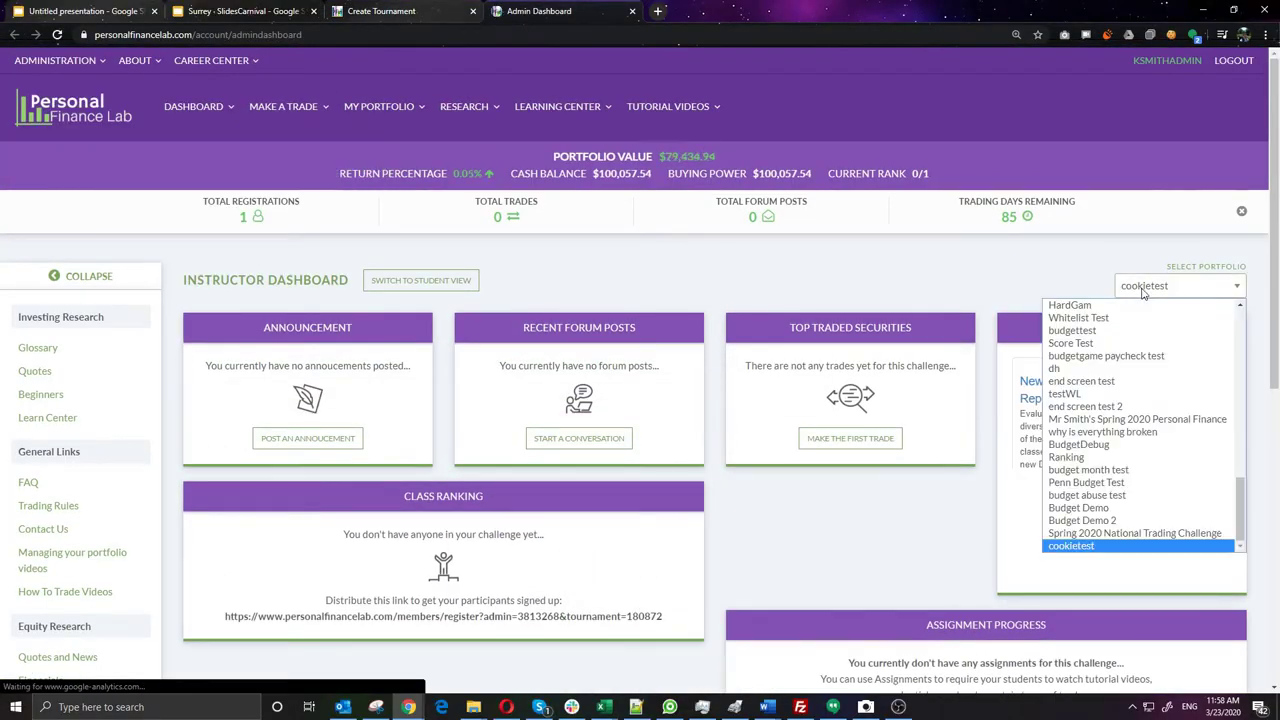
click(1135, 535)
click(1178, 285)
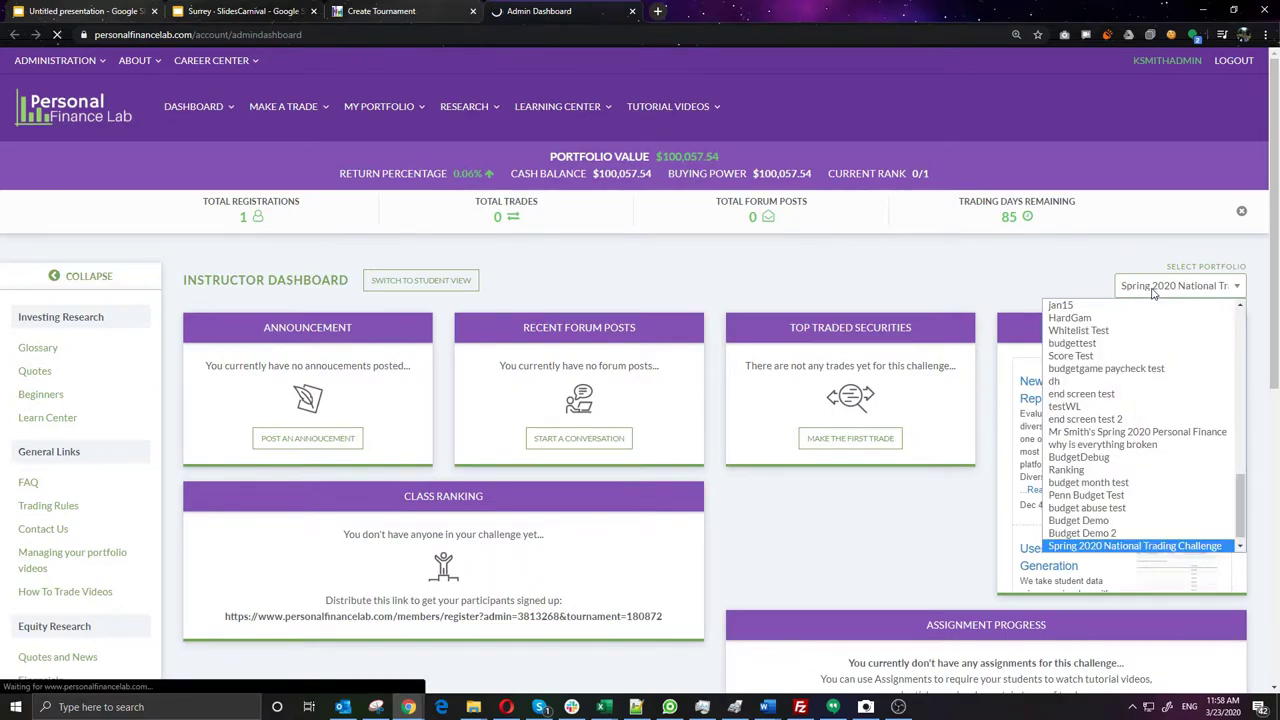
scroll(1116, 535, up, 1)
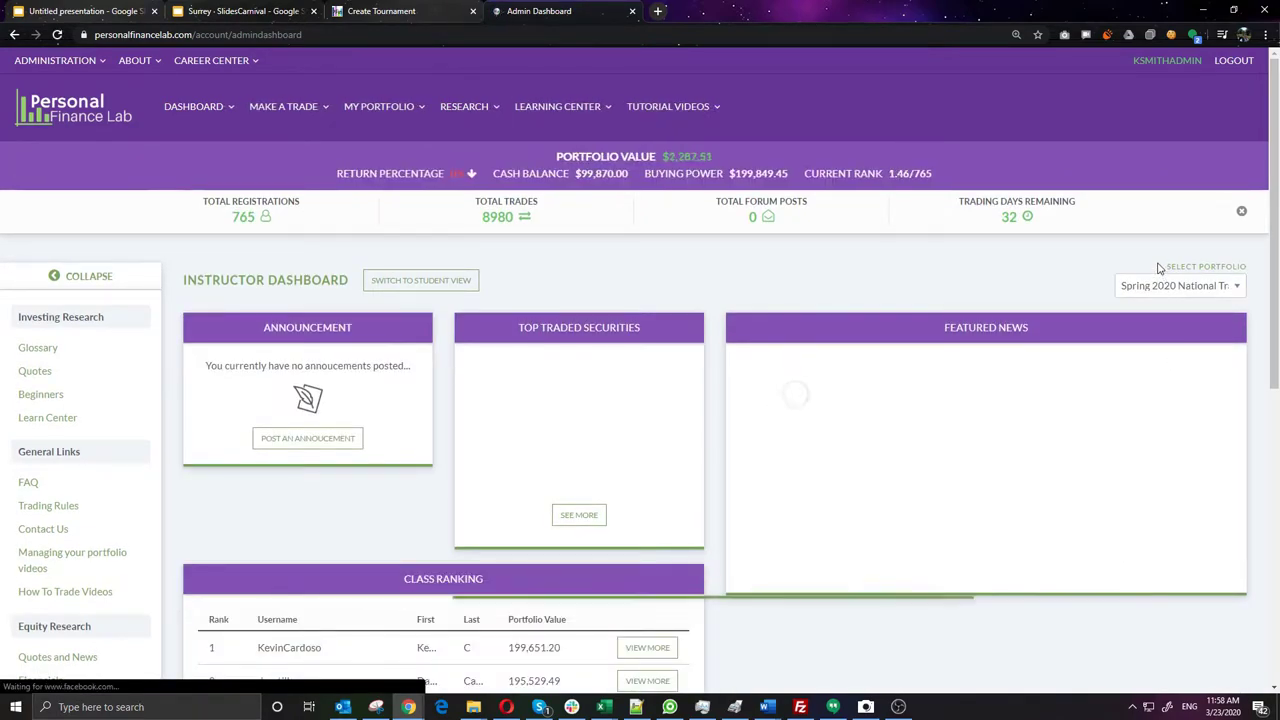
Select the Budget Demo 2 portfolio on the instructor dashboard and switch to its budget game.
click(1165, 285)
click(1100, 545)
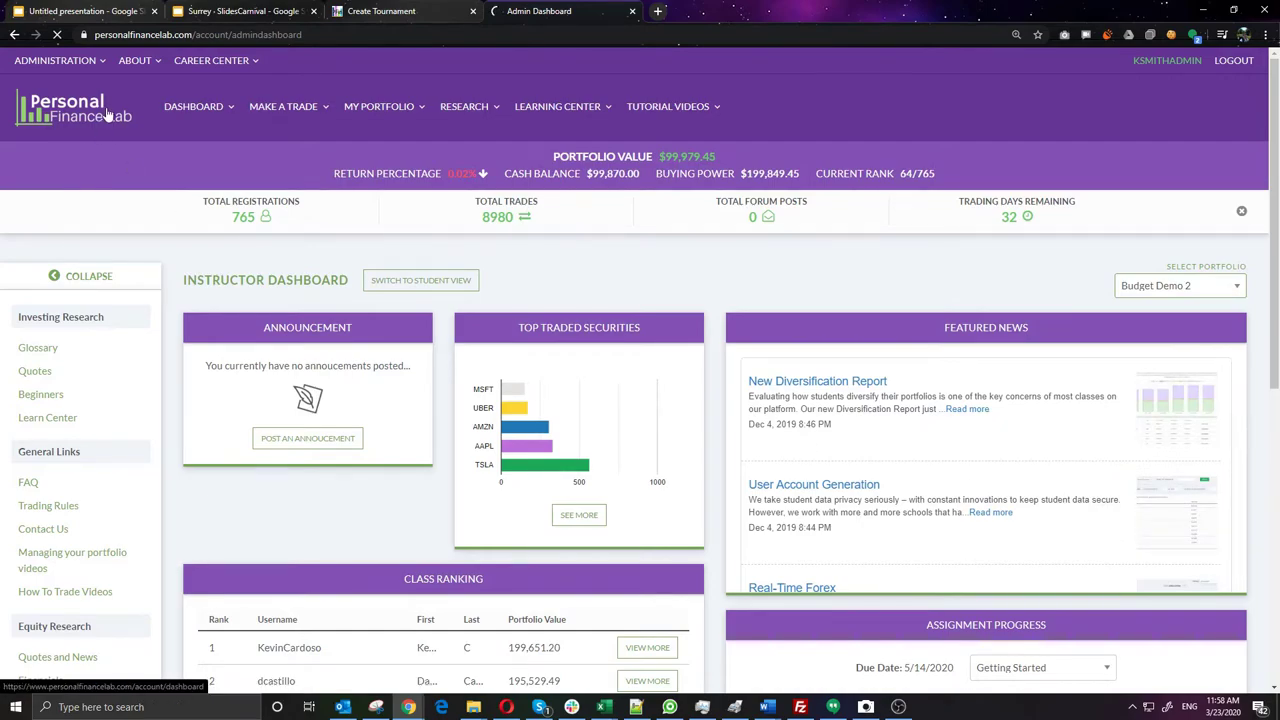
mouse_move(180, 118)
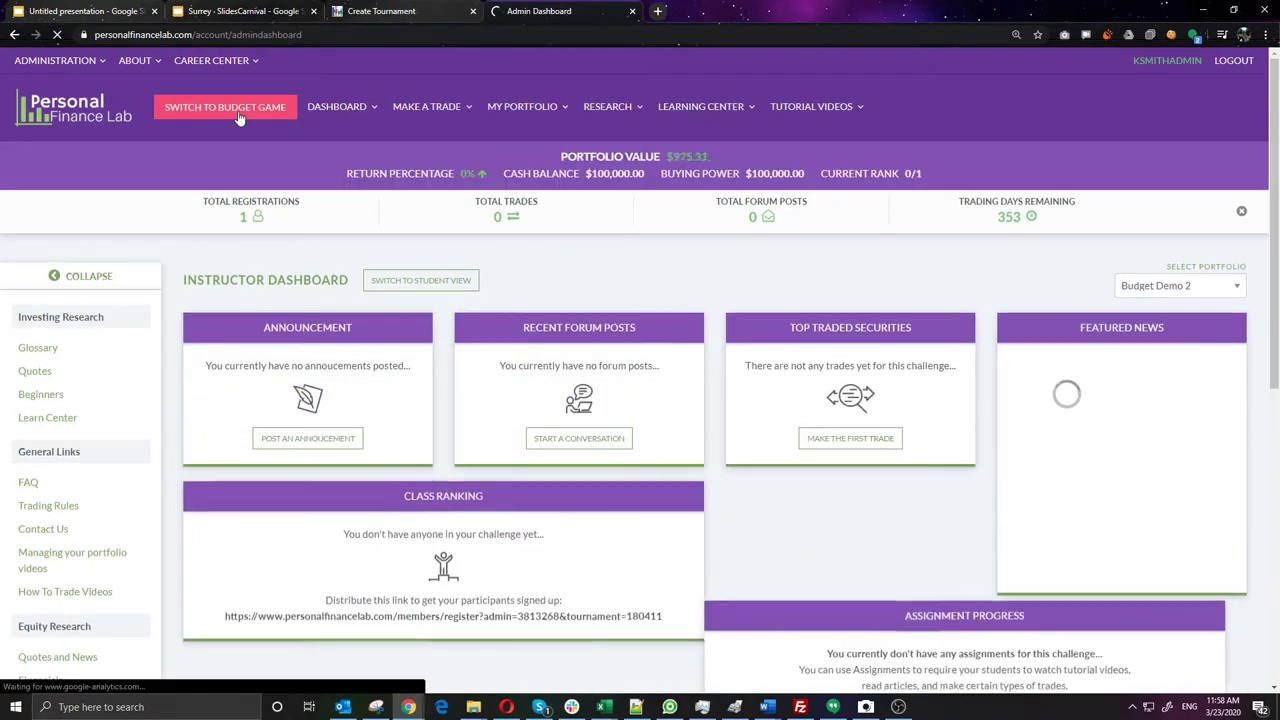
key(F11)
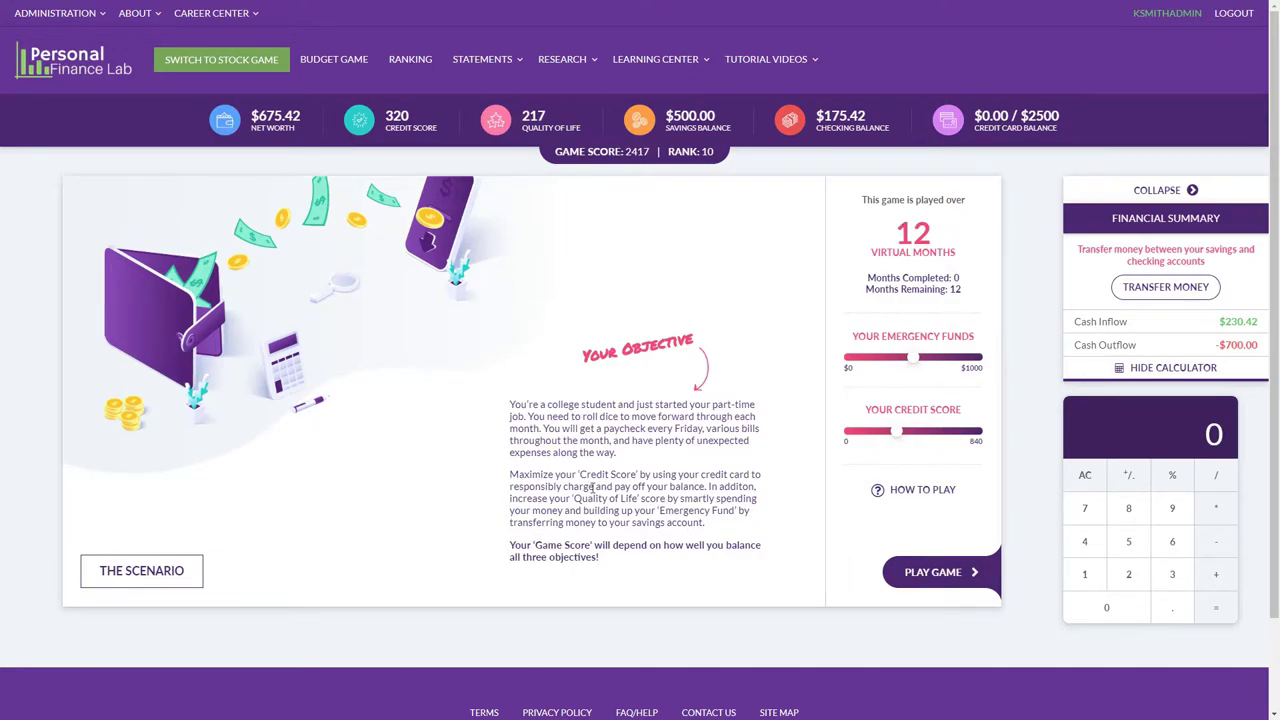
Start playing the budget game with a dice roll and postpone payment of the cell phone bill.
click(940, 573)
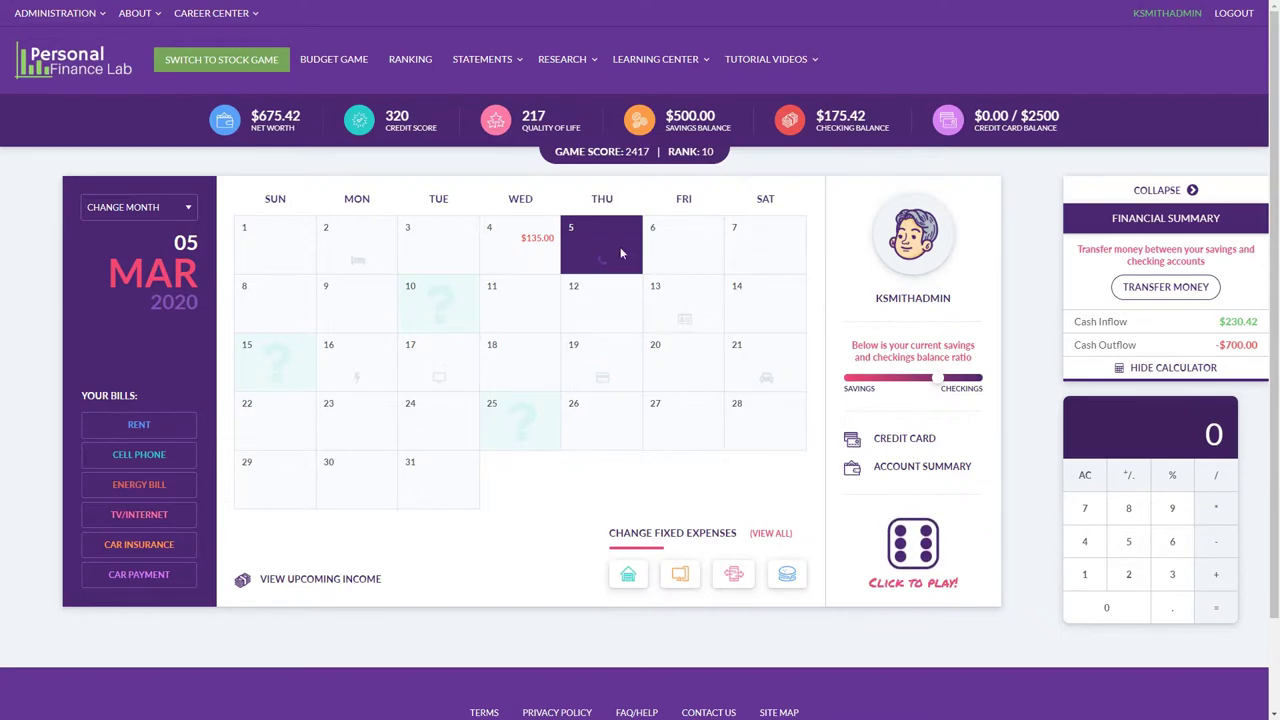
click(930, 540)
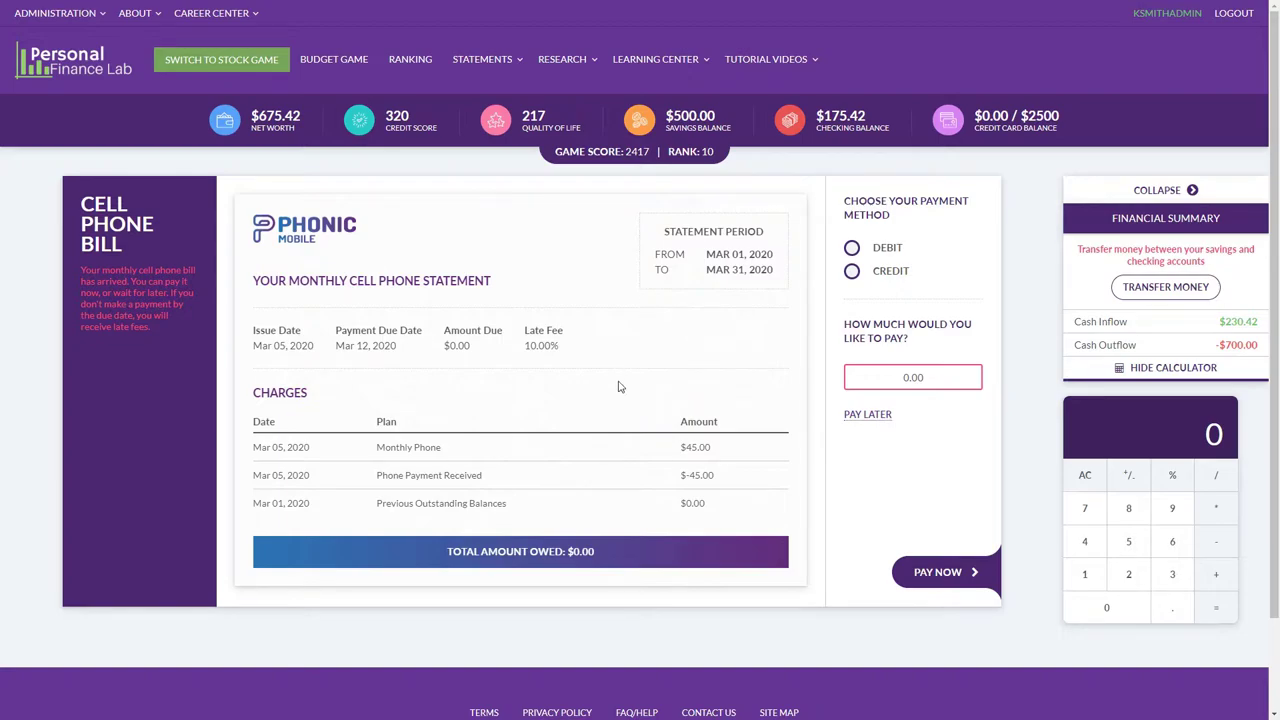
click(862, 416)
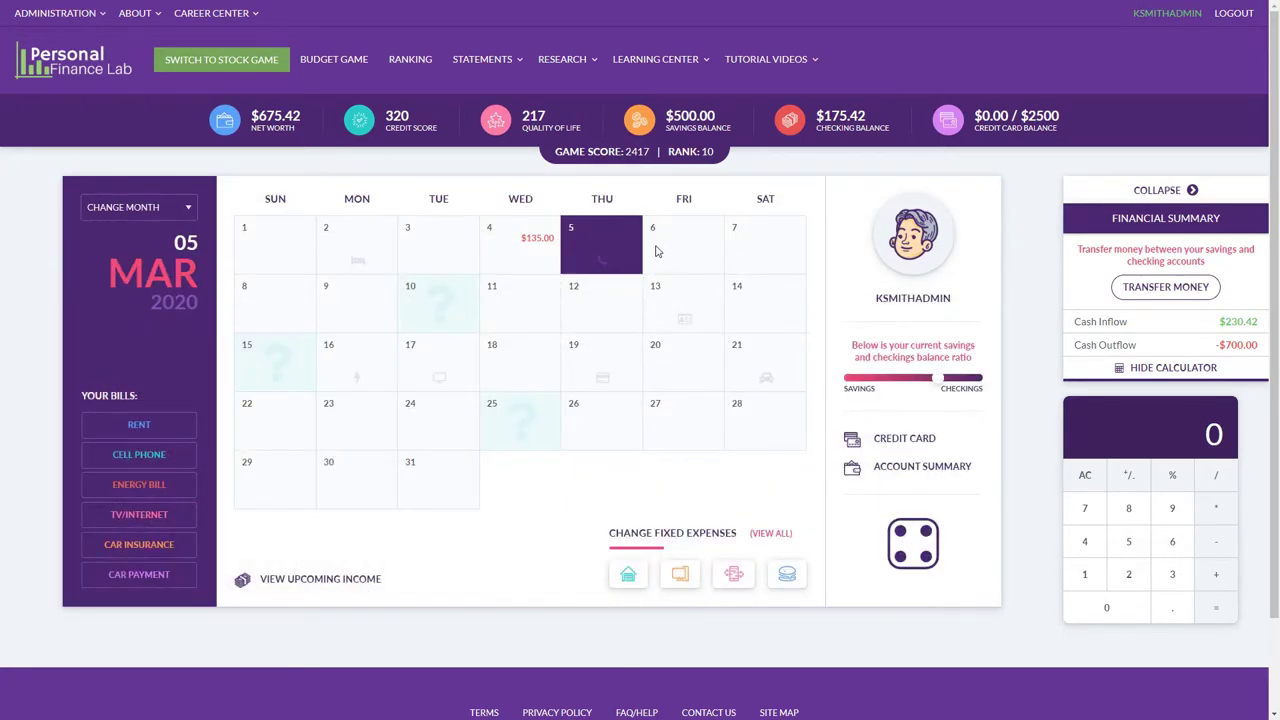
Pay the $125.00 grocery trip by debit and deposit the weekly paycheck.
click(648, 262)
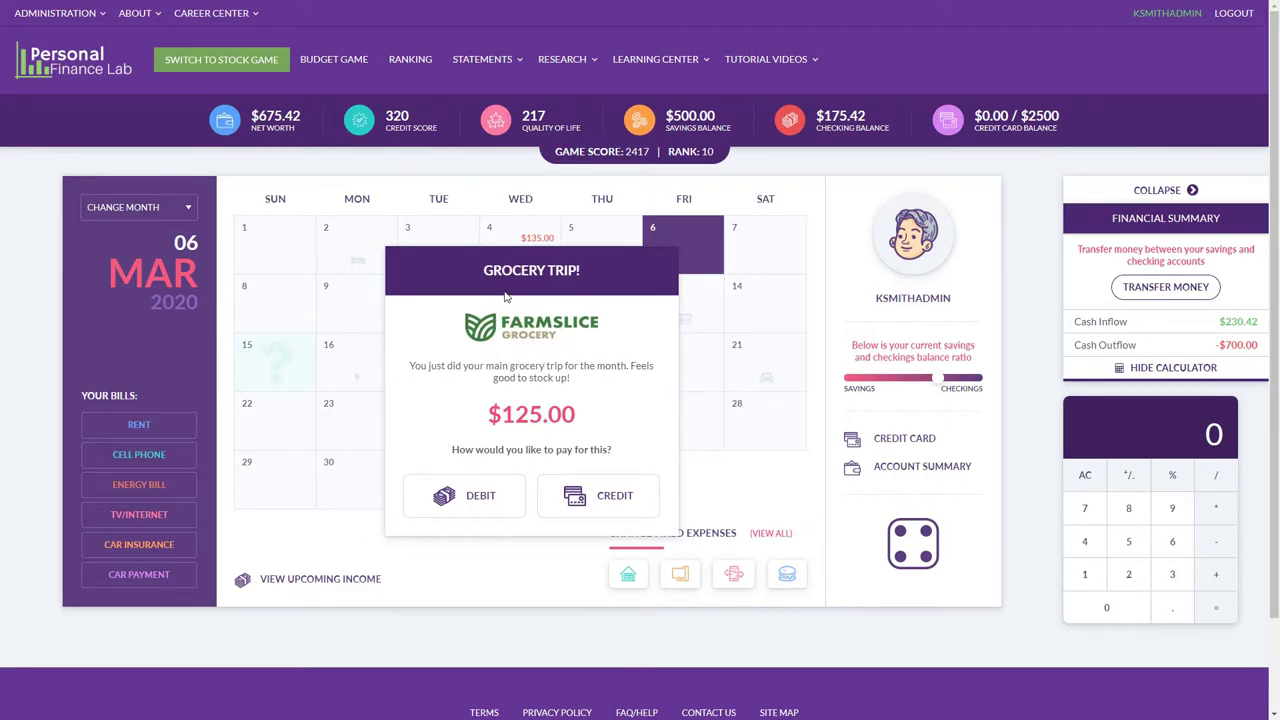
drag(493, 414, 606, 426)
click(609, 429)
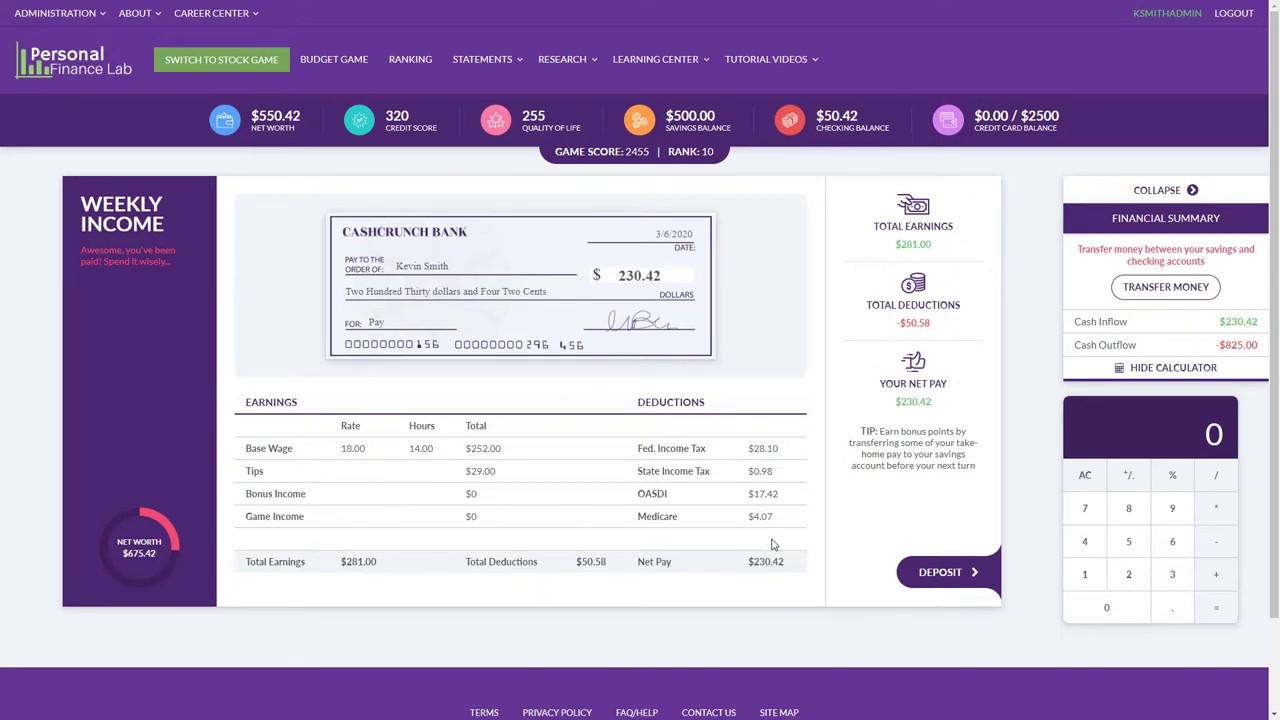
click(937, 567)
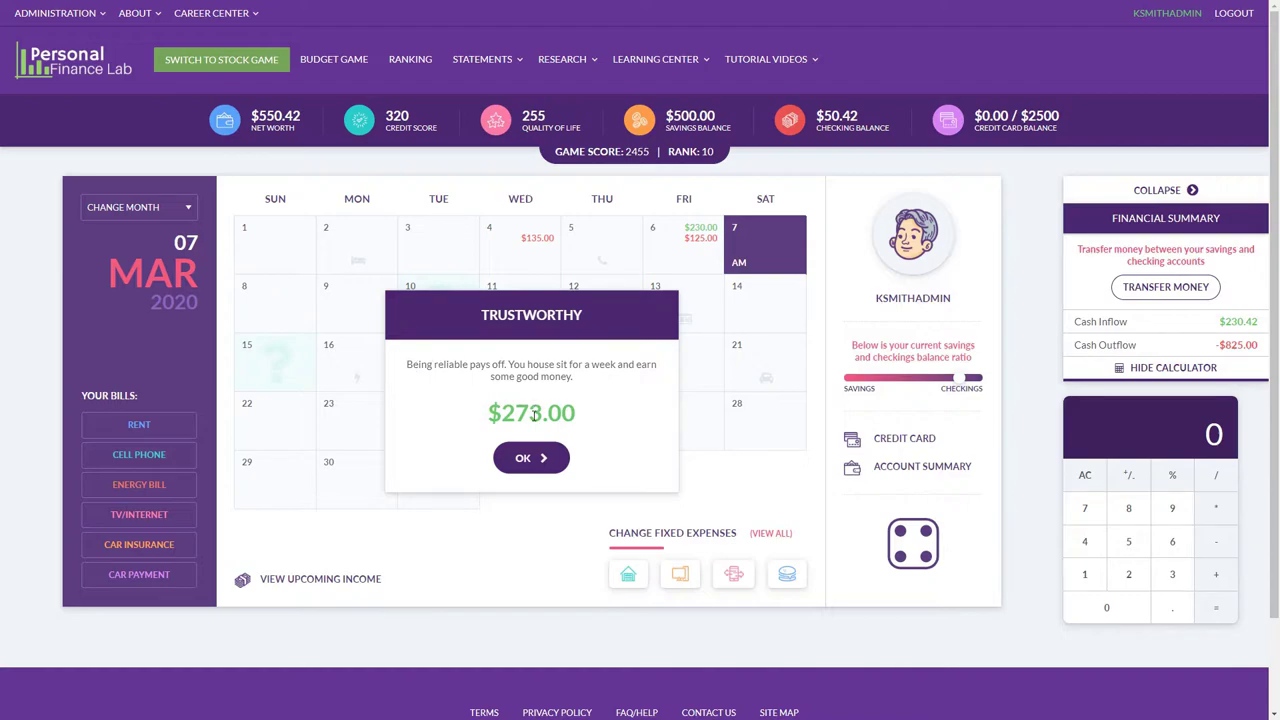
Accept the house-sitting earnings and review the credit score, quality of life and savings balance figures.
click(531, 459)
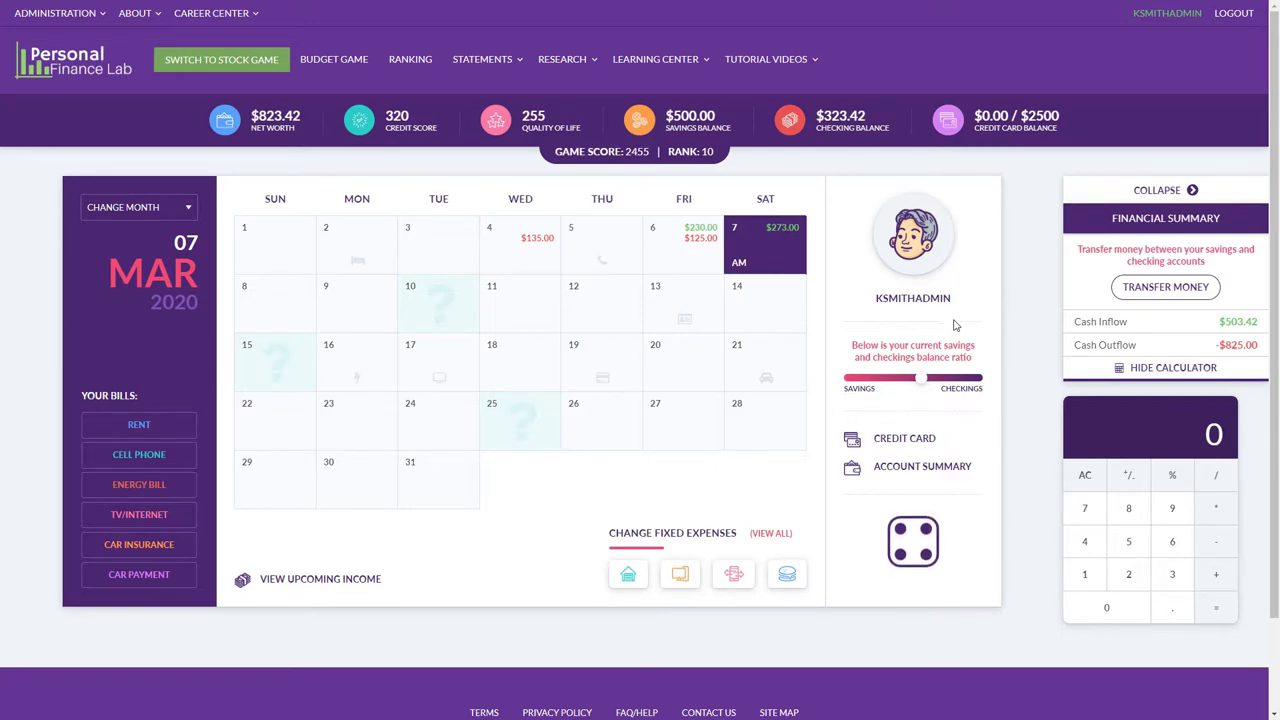
drag(385, 117, 413, 120)
drag(521, 116, 552, 118)
click(678, 166)
drag(666, 116, 718, 118)
click(735, 162)
Return to the class challenge setup and include the budget game in the class.
key(F11)
click(370, 11)
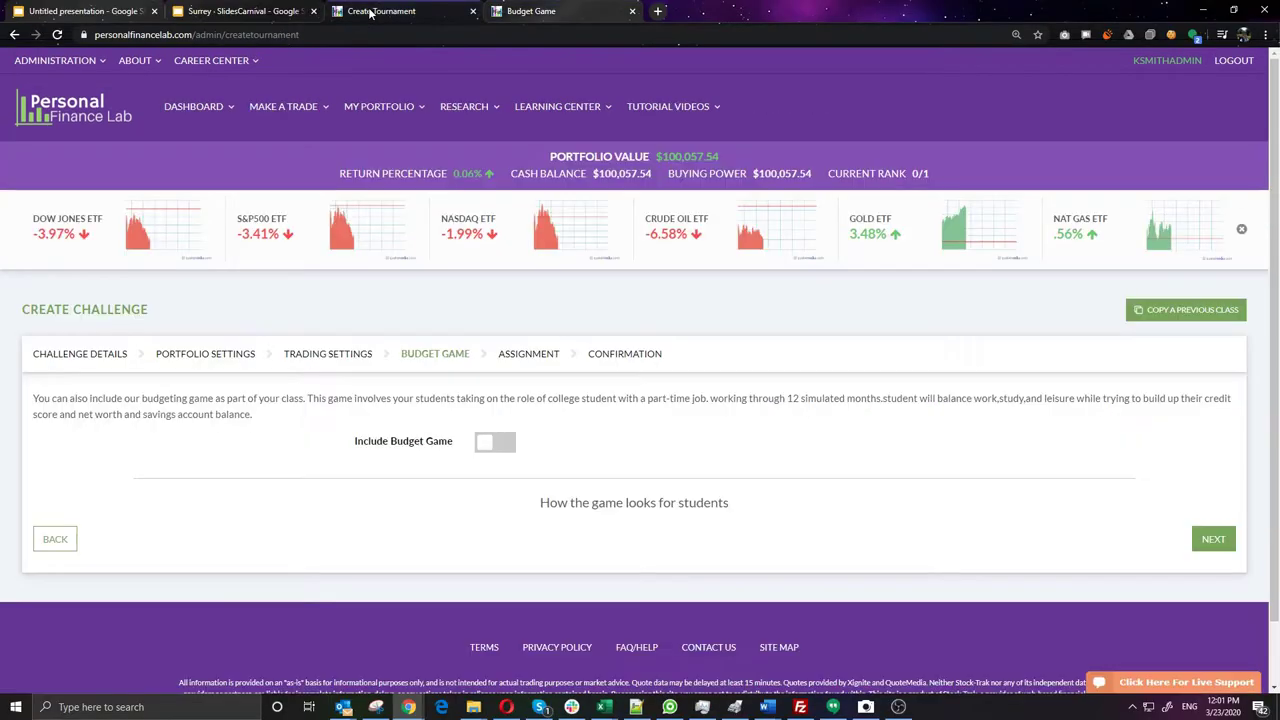
key(F11)
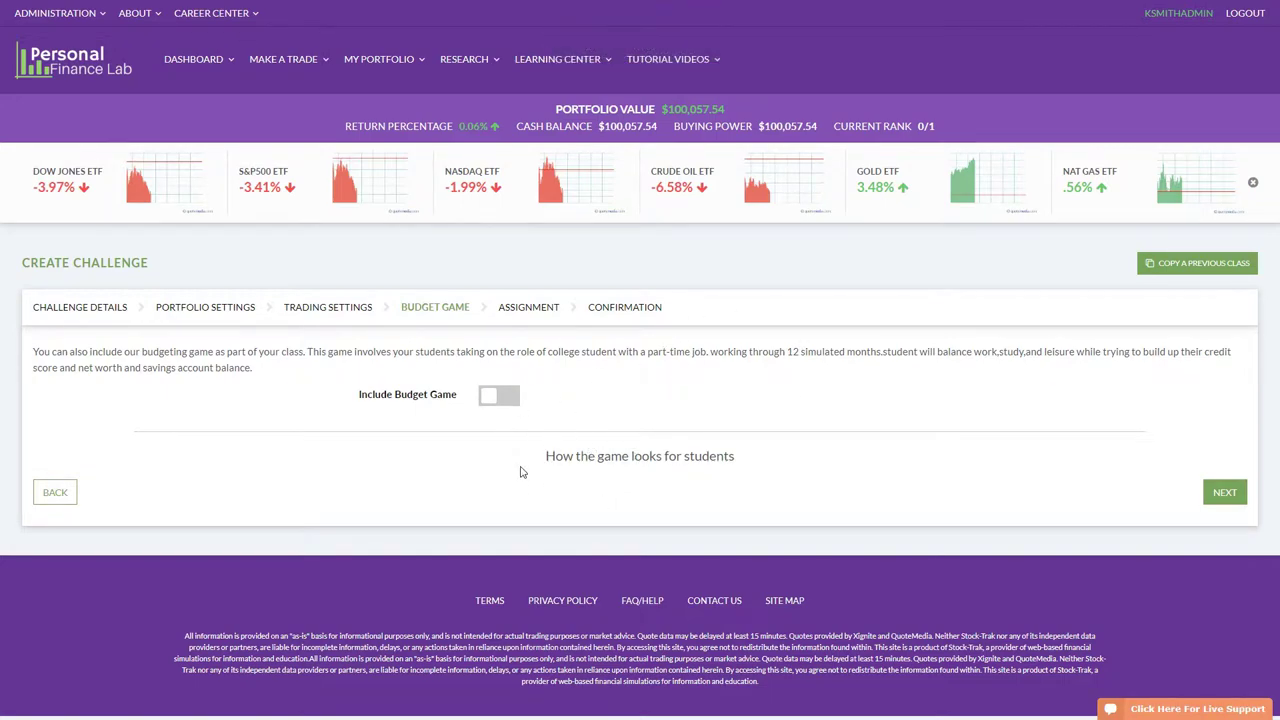
click(499, 397)
scroll(360, 380, down, 2)
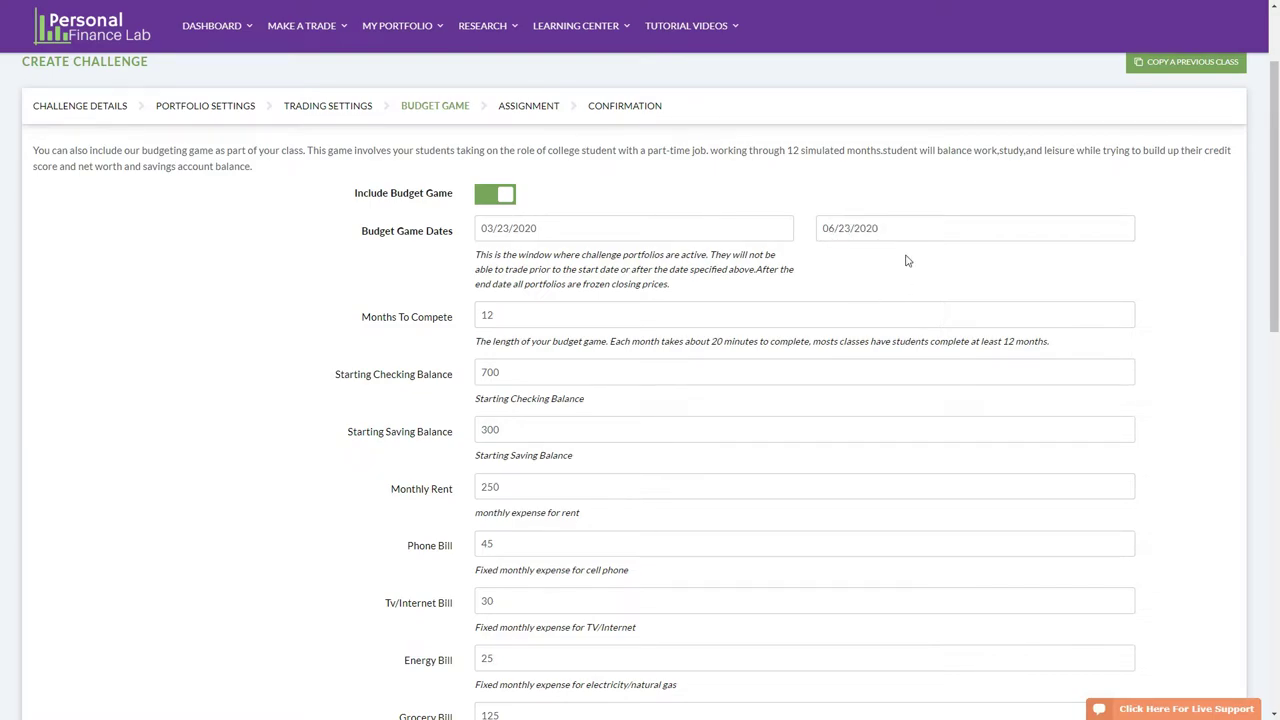
Set the budget game's months to compete to 24.
double_click(492, 315)
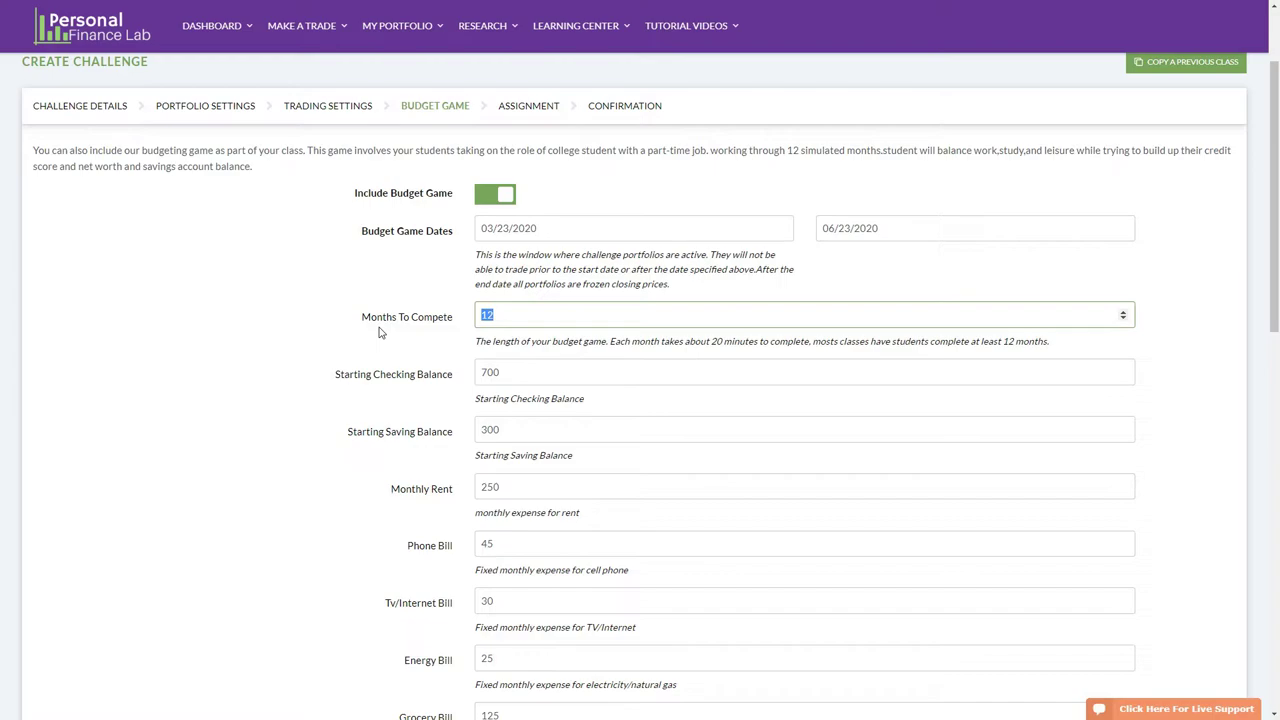
text(24)
click(635, 368)
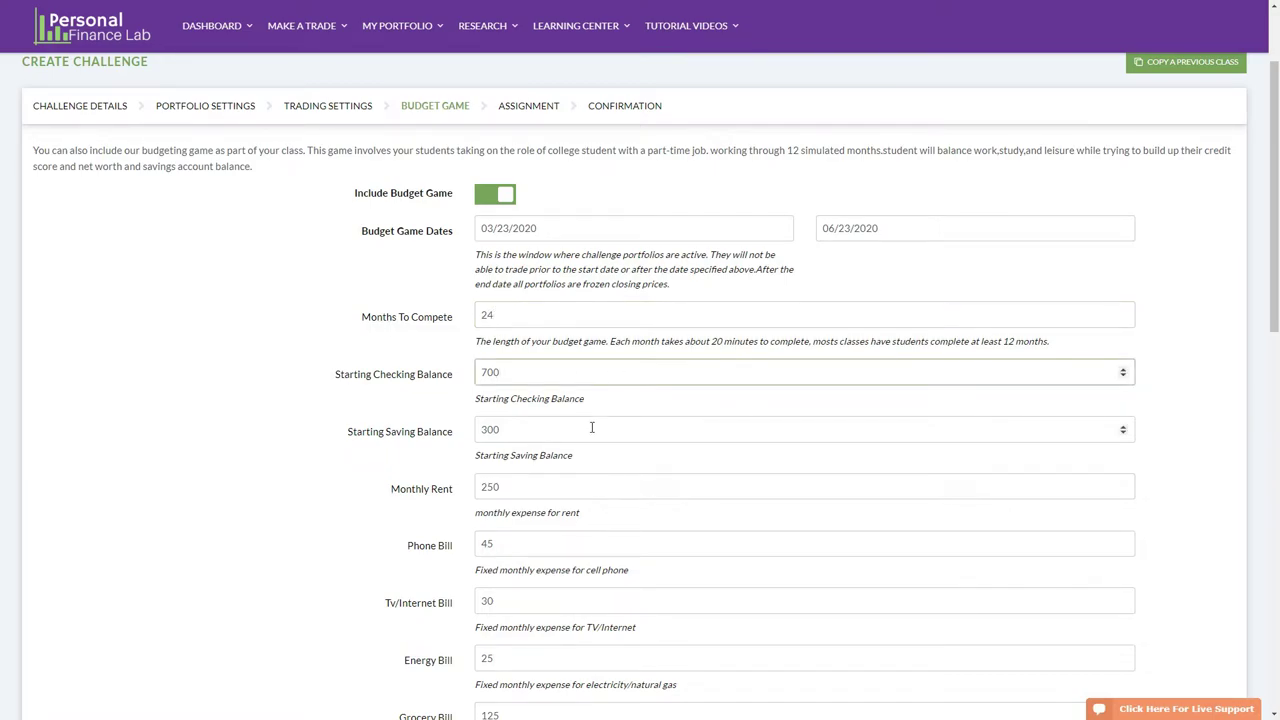
Set the starting saving balance to 0 and the starting checking balance to 500.
scroll(576, 428, down, 1)
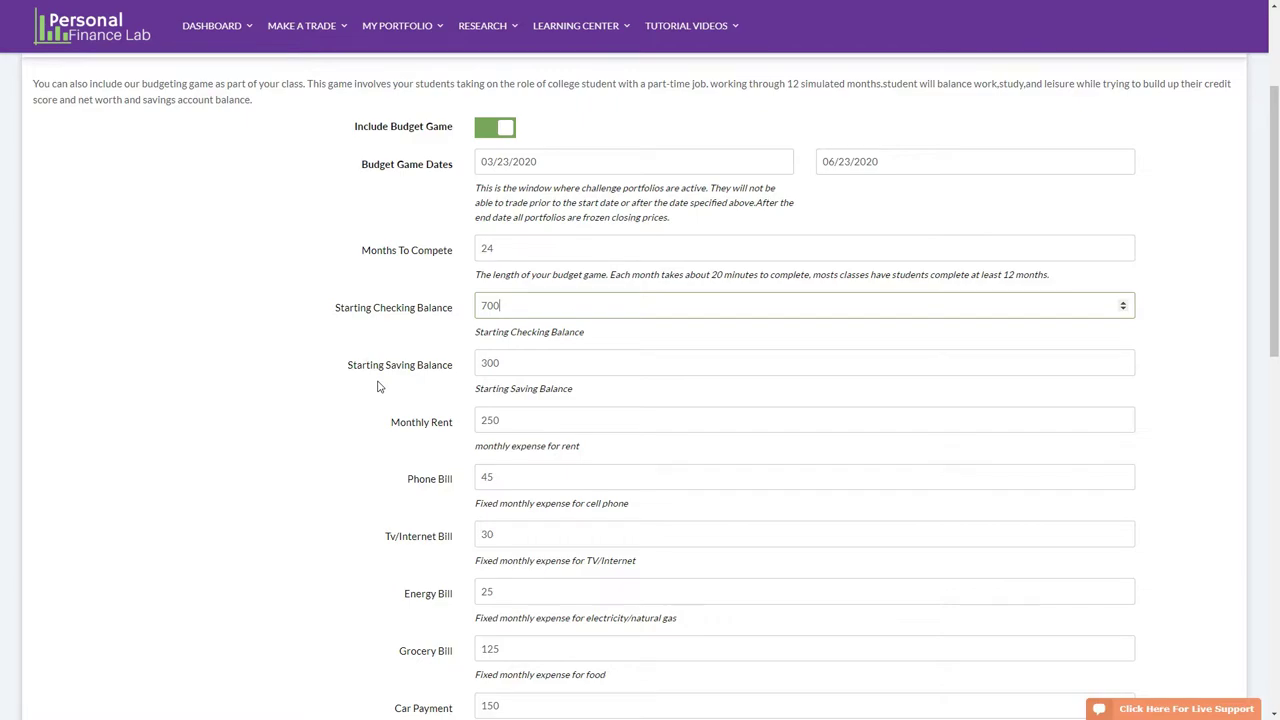
double_click(491, 306)
key(Tab)
text(0)
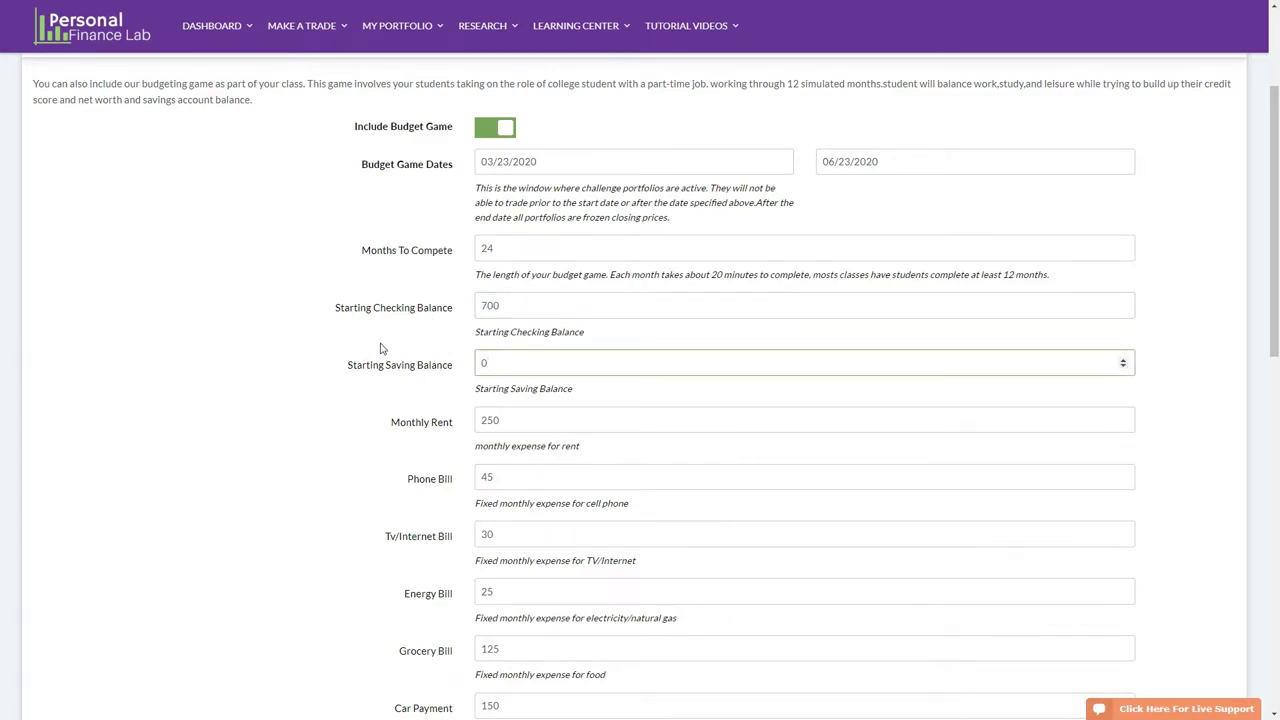
click(491, 293)
double_click(491, 296)
text(500)
click(421, 389)
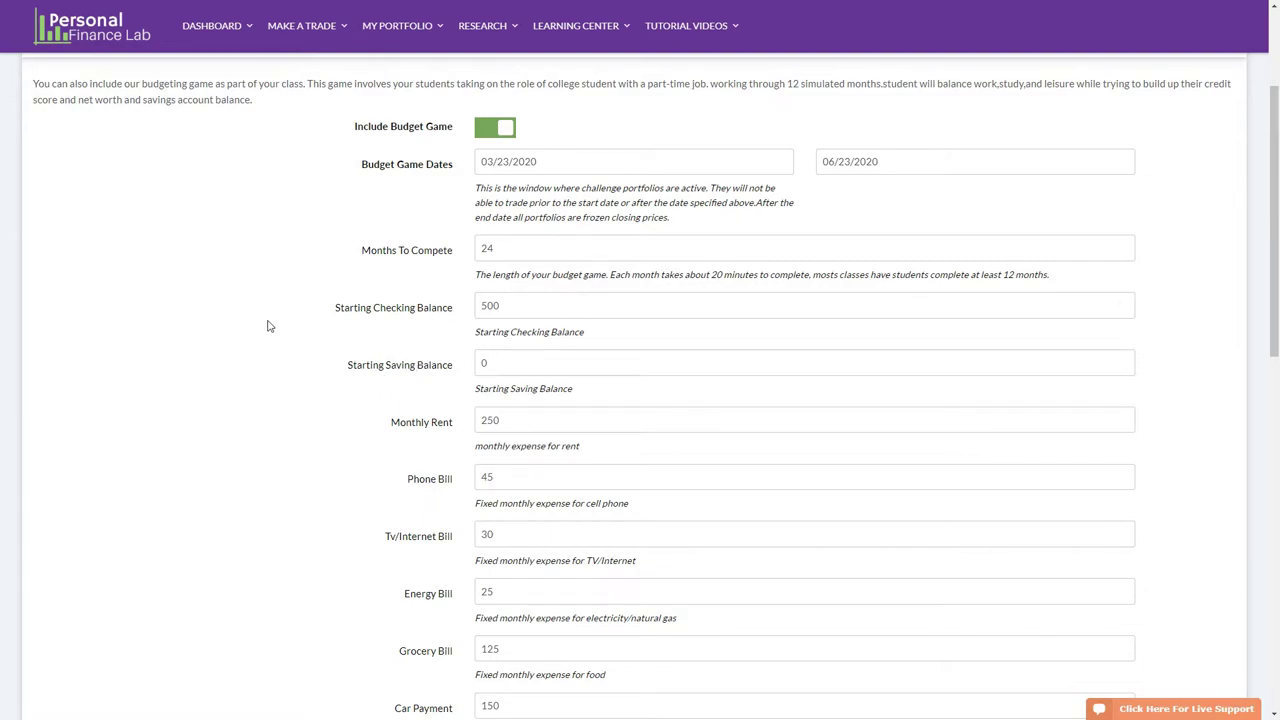
Try emphasizing the Risk and Insurance, Charity and Taxes life events, and clear those selections again.
scroll(275, 416, down, 2)
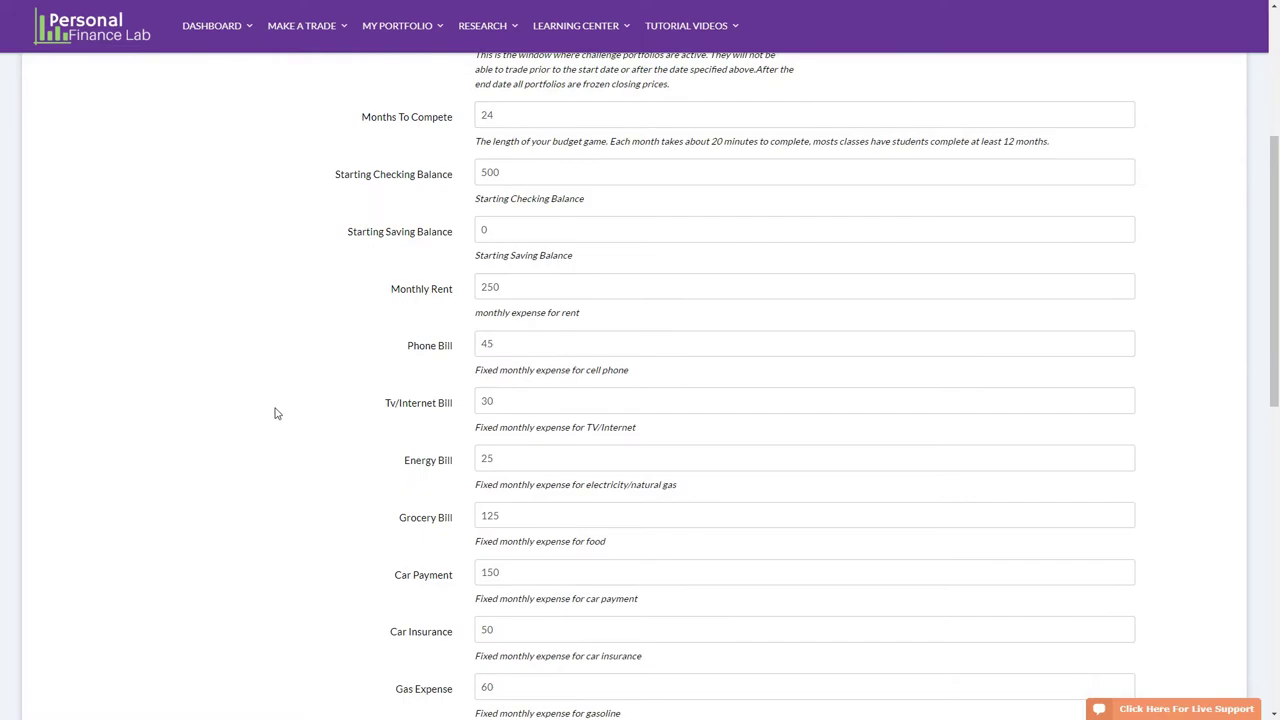
scroll(275, 410, down, 3)
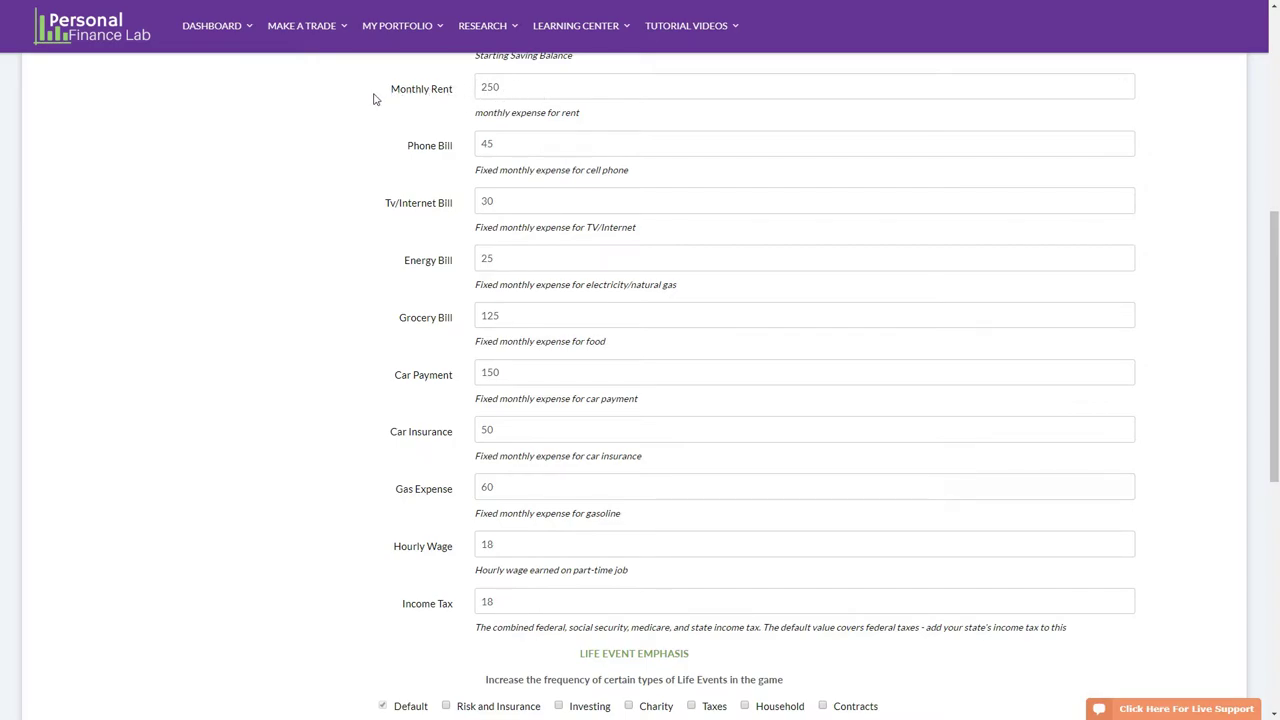
scroll(450, 128, down, 2)
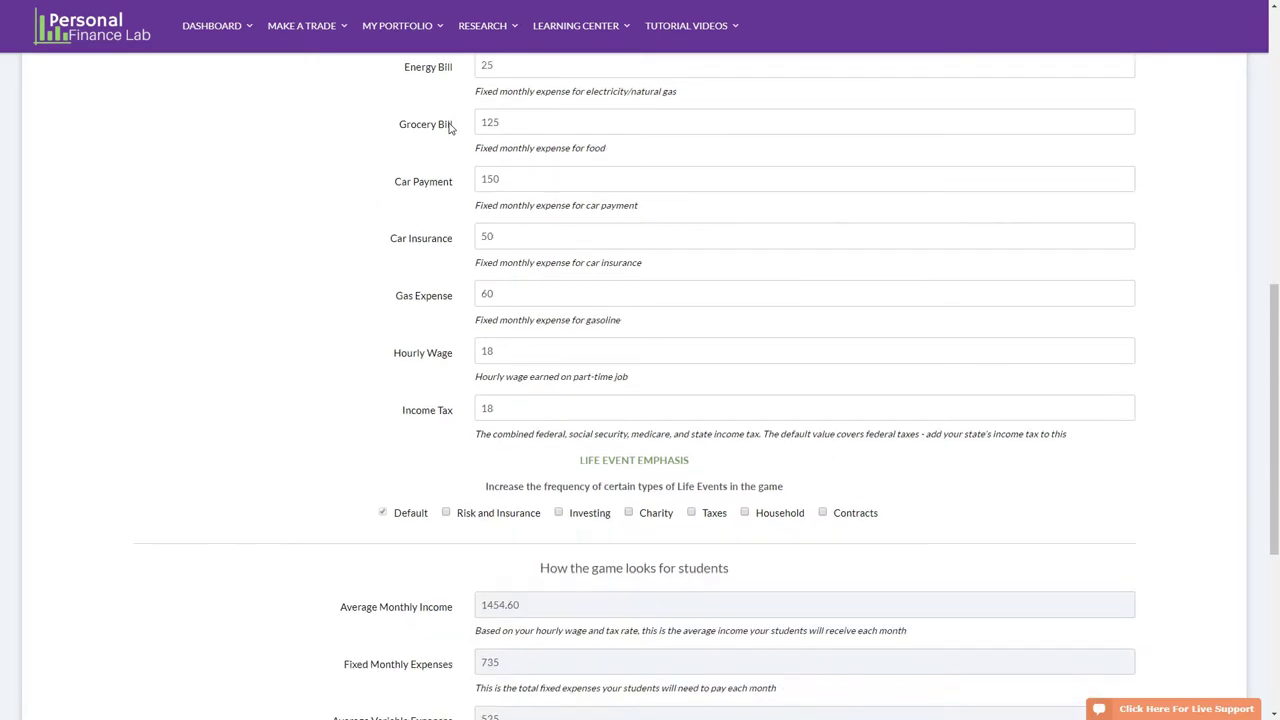
scroll(460, 320, down, 1)
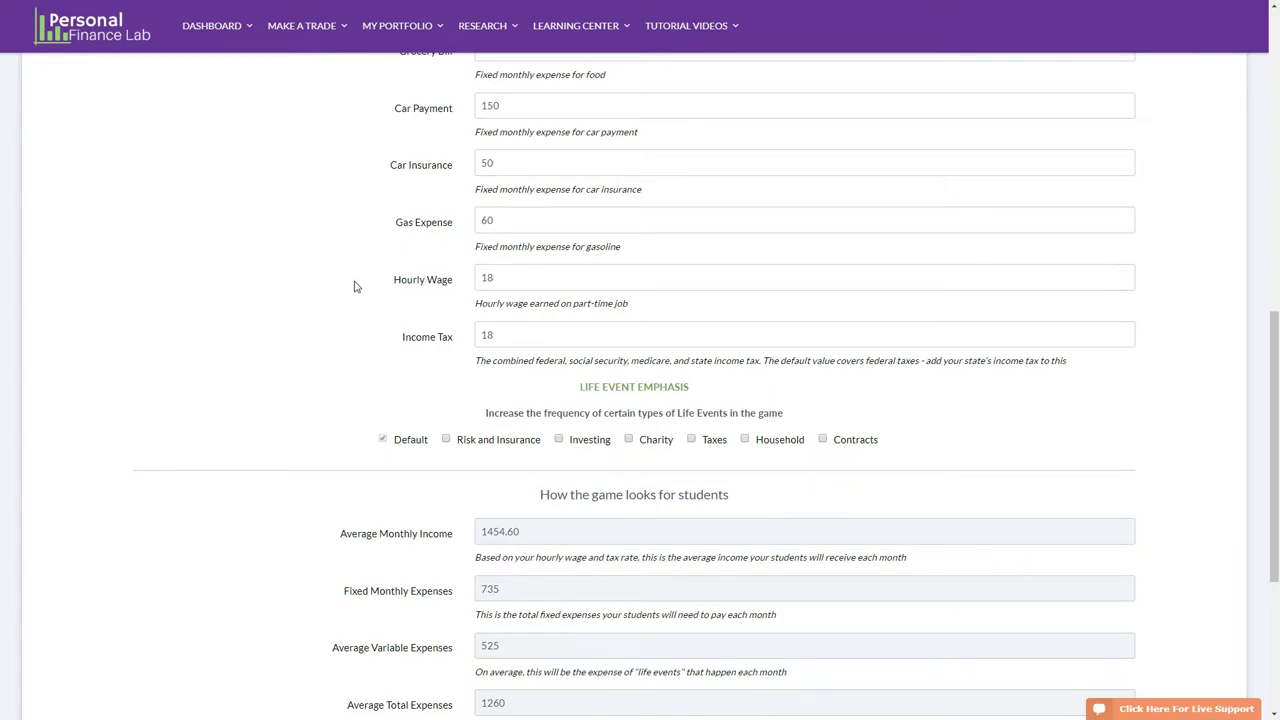
scroll(354, 287, down, 2)
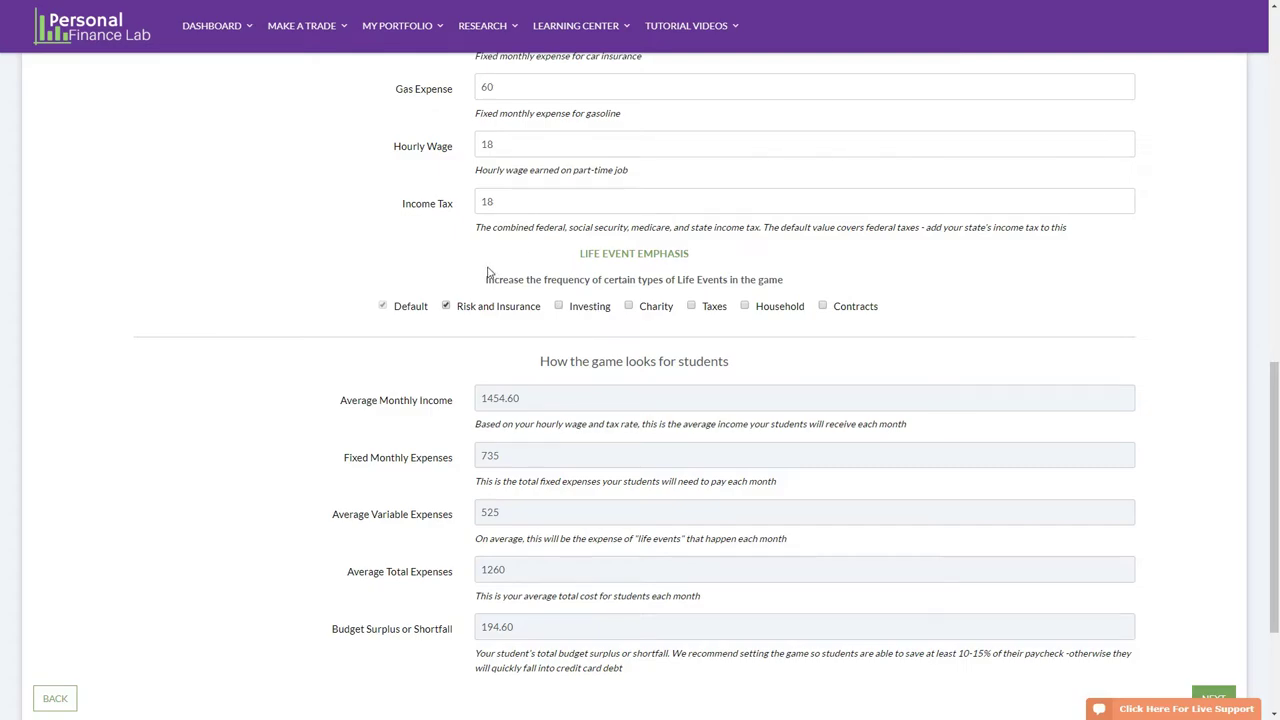
click(629, 306)
click(691, 306)
click(630, 306)
click(691, 306)
Examine the projected student income, expenses and budget surplus alongside the monthly bills, hourly wage and income tax settings.
scroll(278, 305, down, 2)
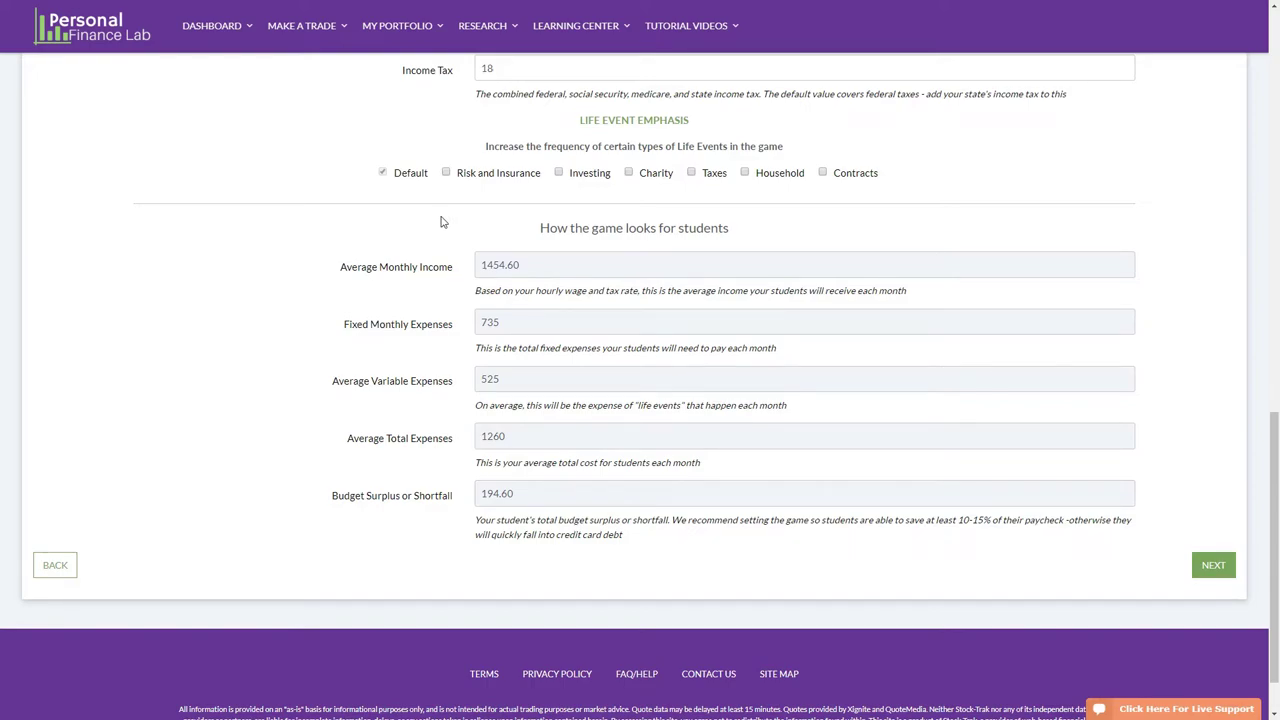
scroll(361, 349, up, 5)
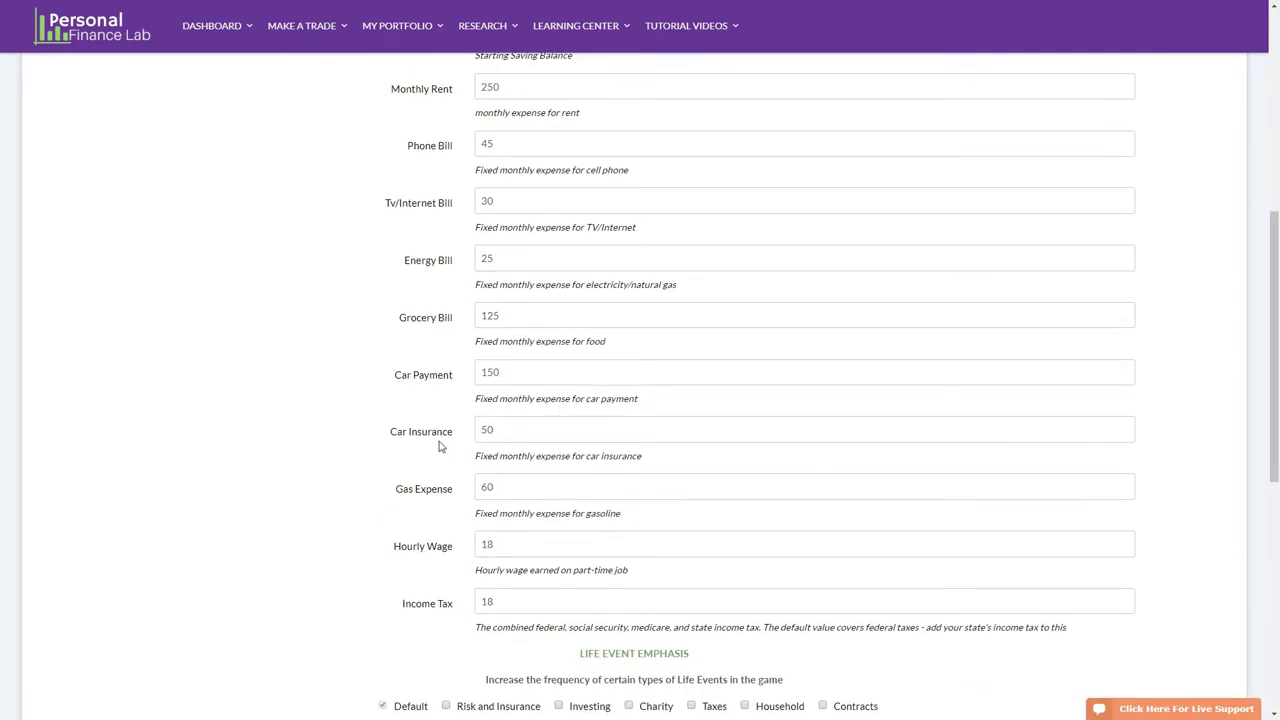
scroll(429, 401, down, 6)
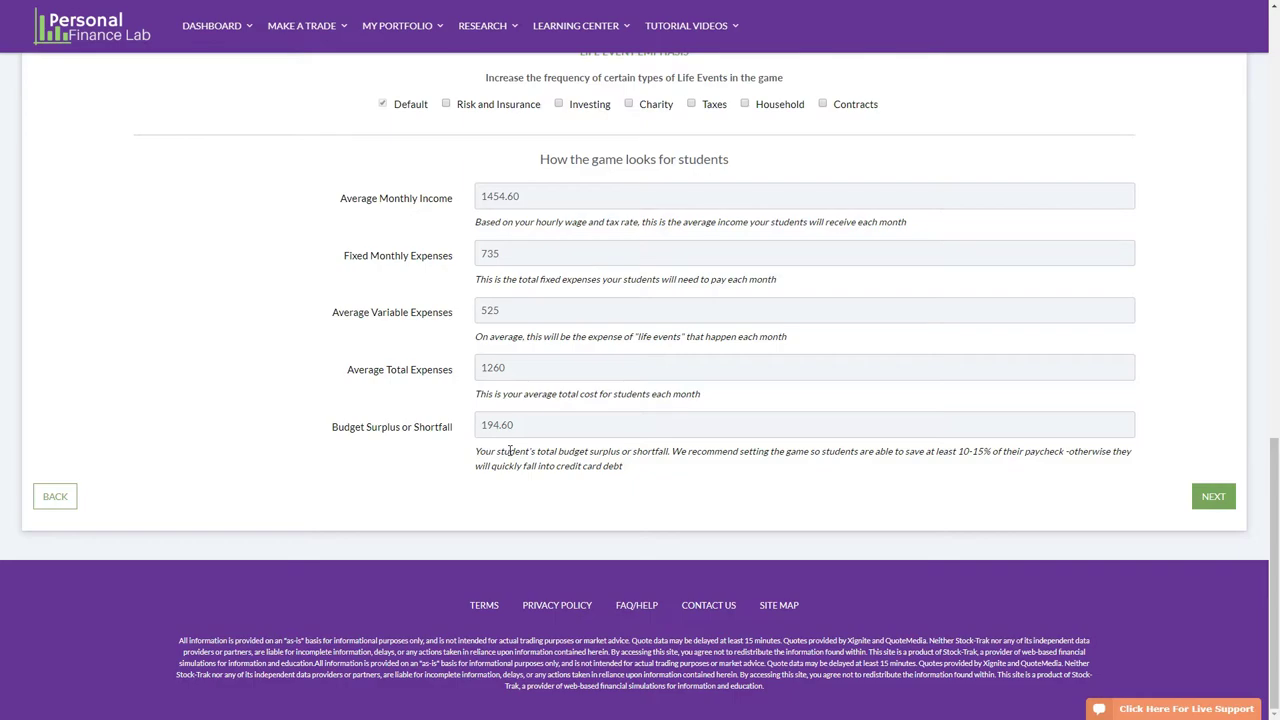
scroll(435, 428, up, 3)
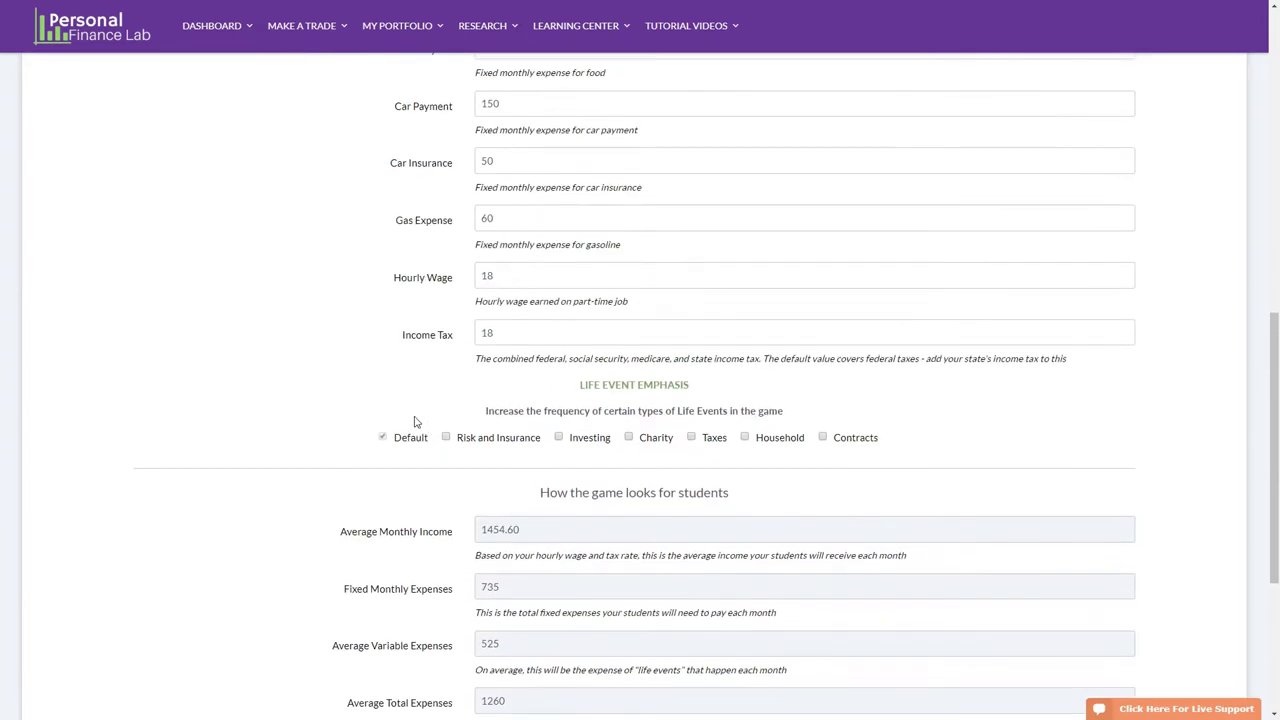
scroll(416, 421, up, 3)
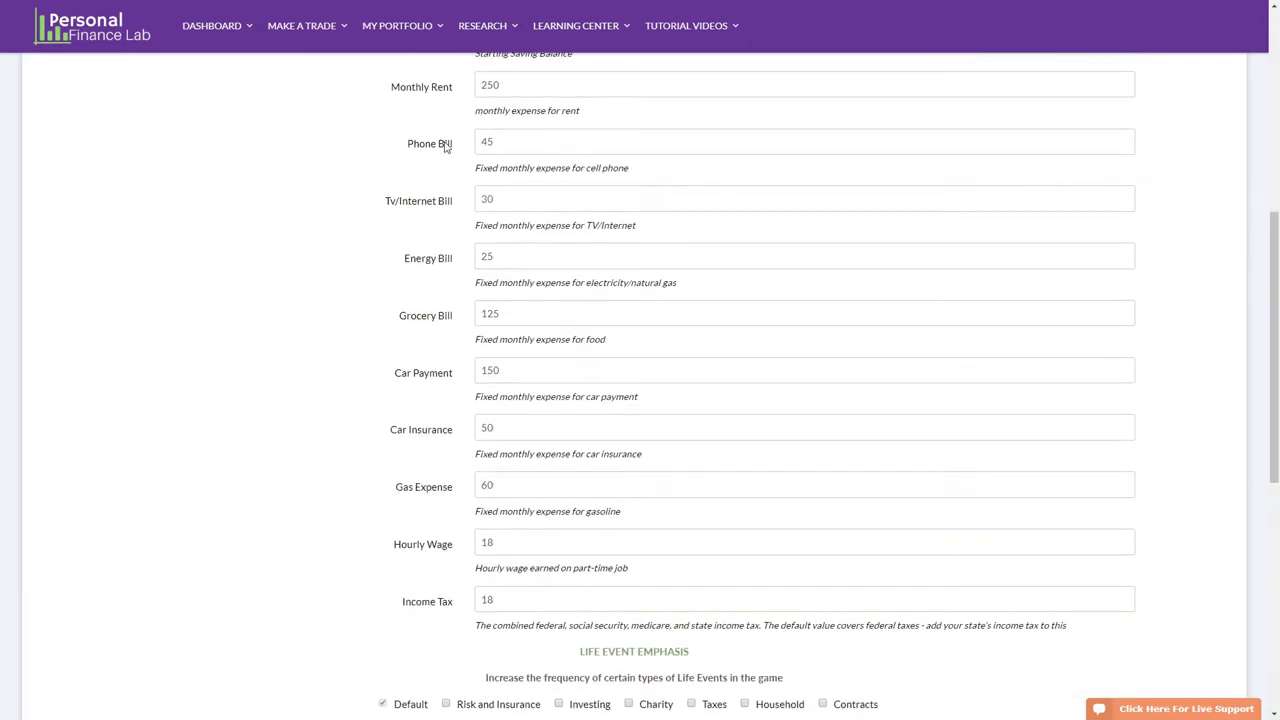
scroll(400, 568, down, 2)
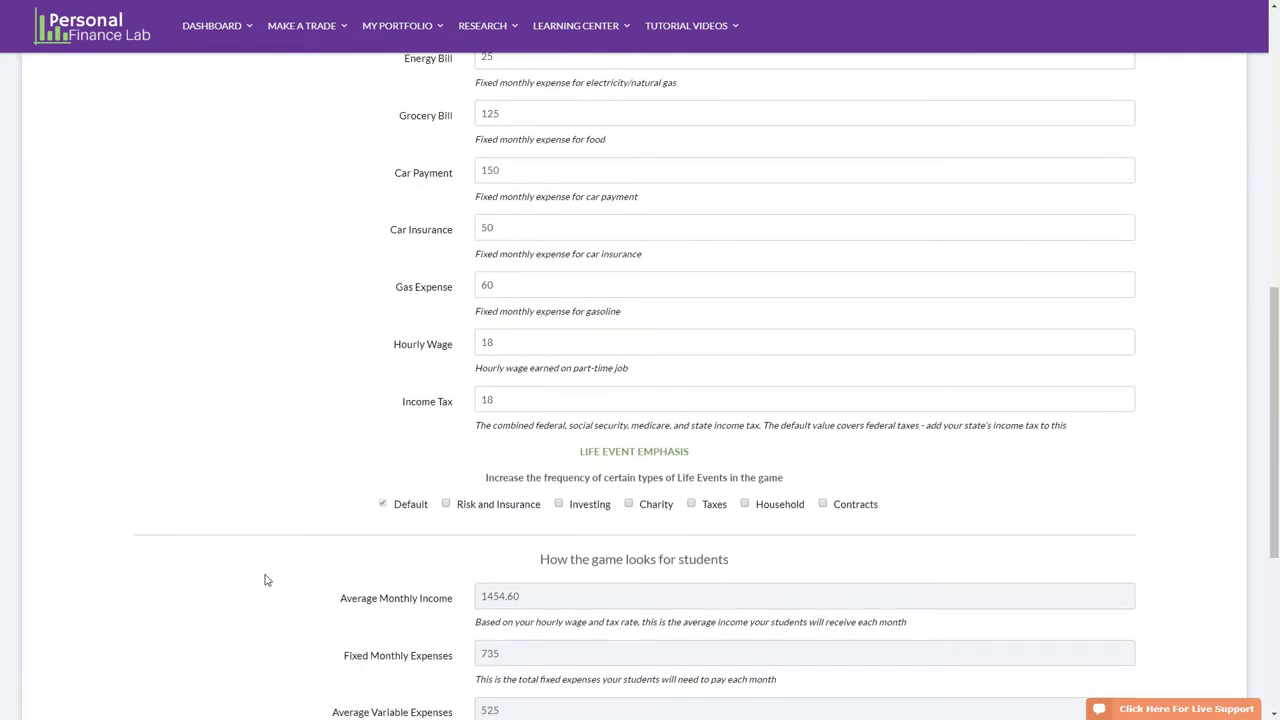
scroll(329, 506, up, 1)
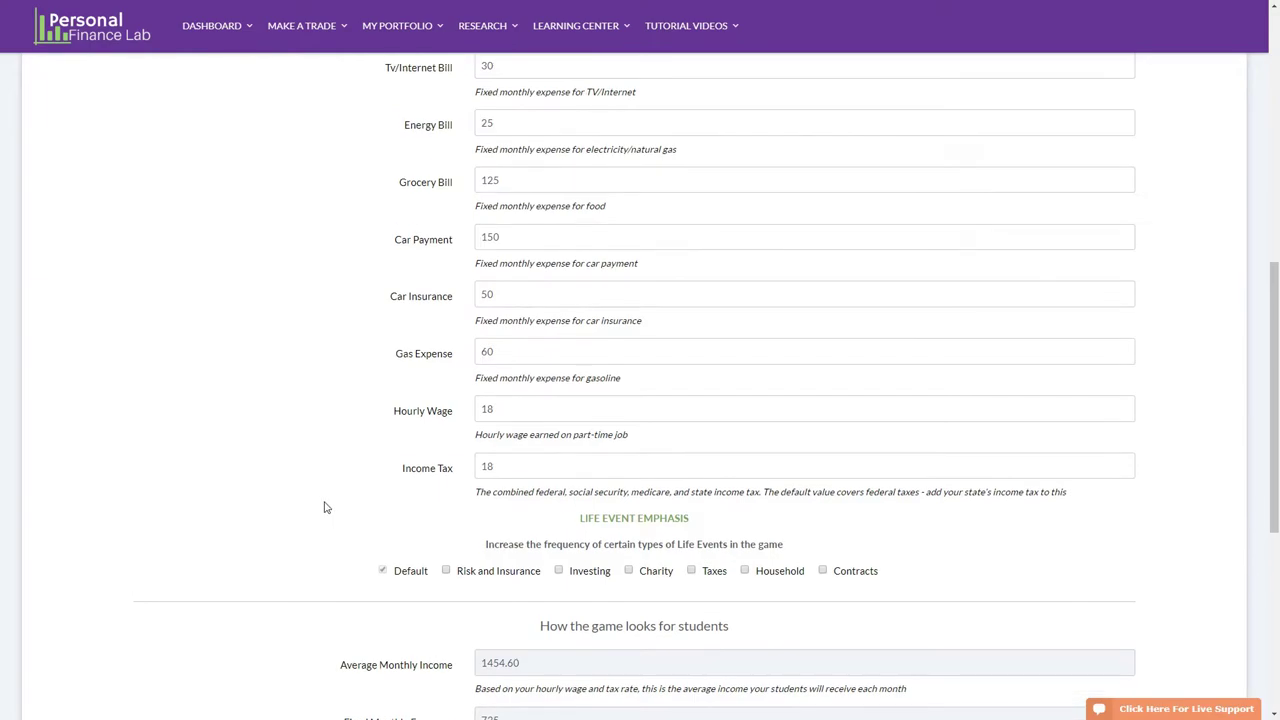
scroll(306, 530, down, 4)
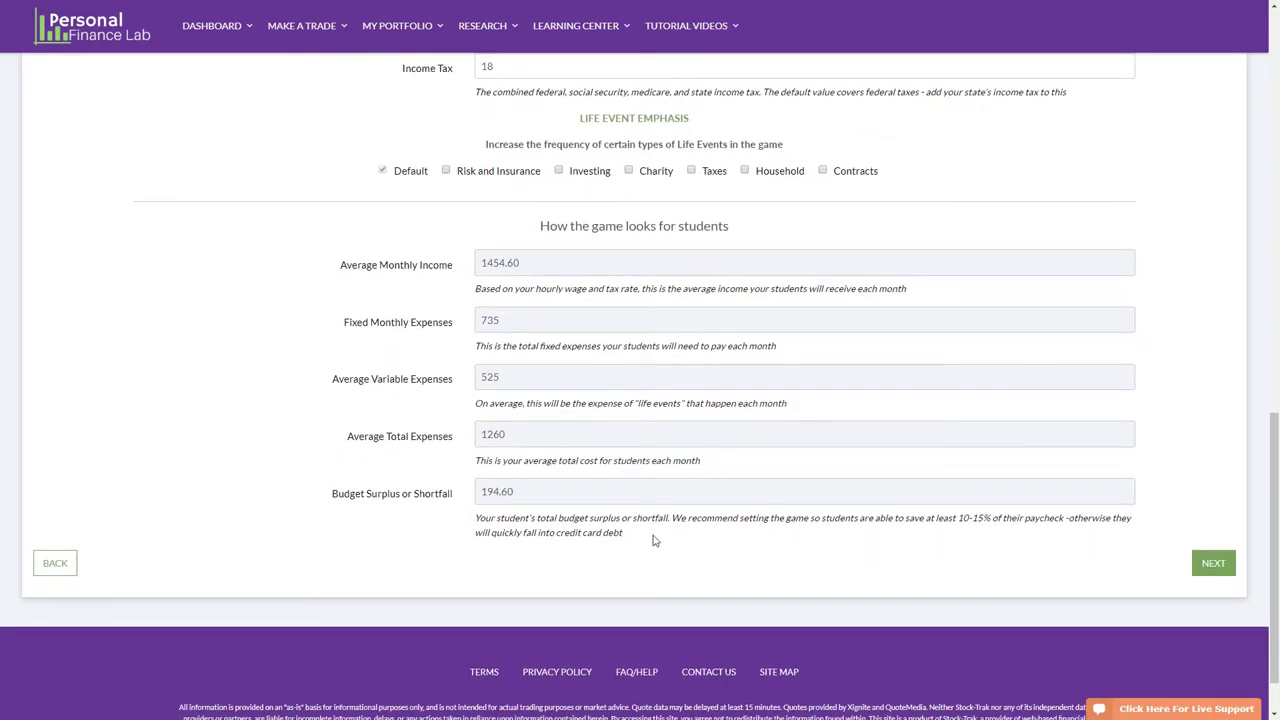
Accept the budget game settings and skip the assignment stage to finish creating the challenge.
click(1210, 563)
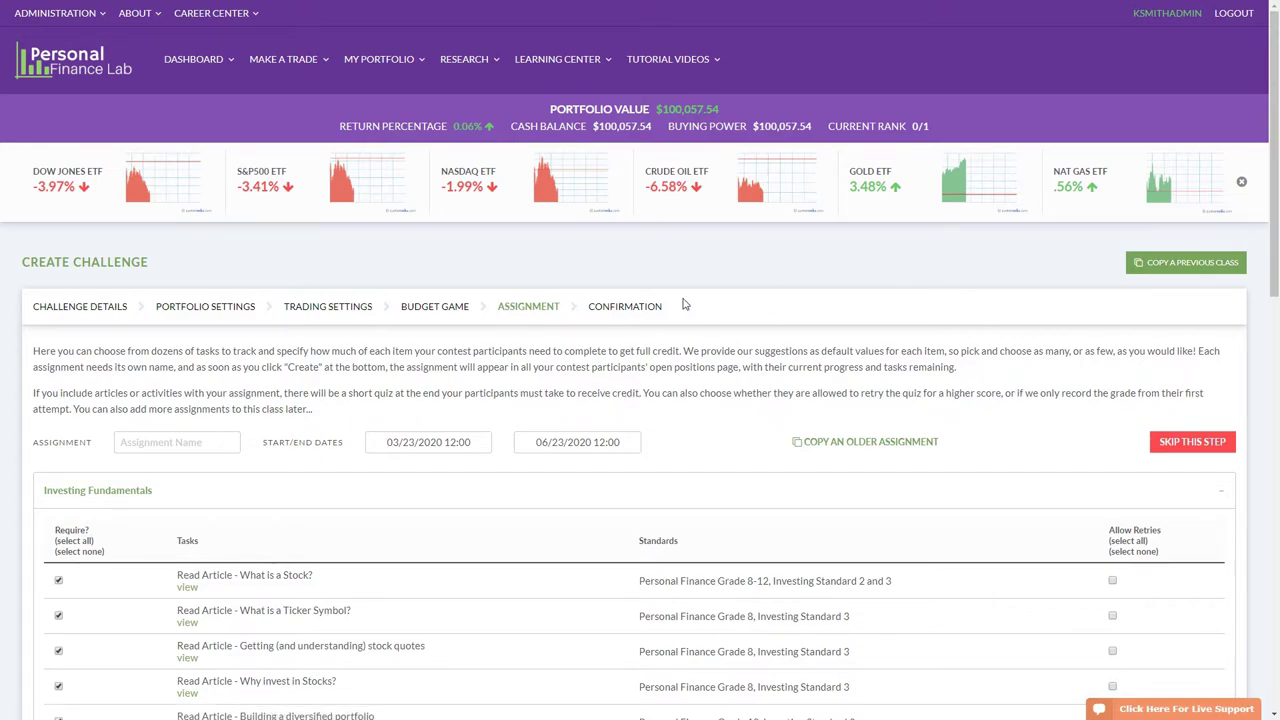
scroll(777, 349, down, 2)
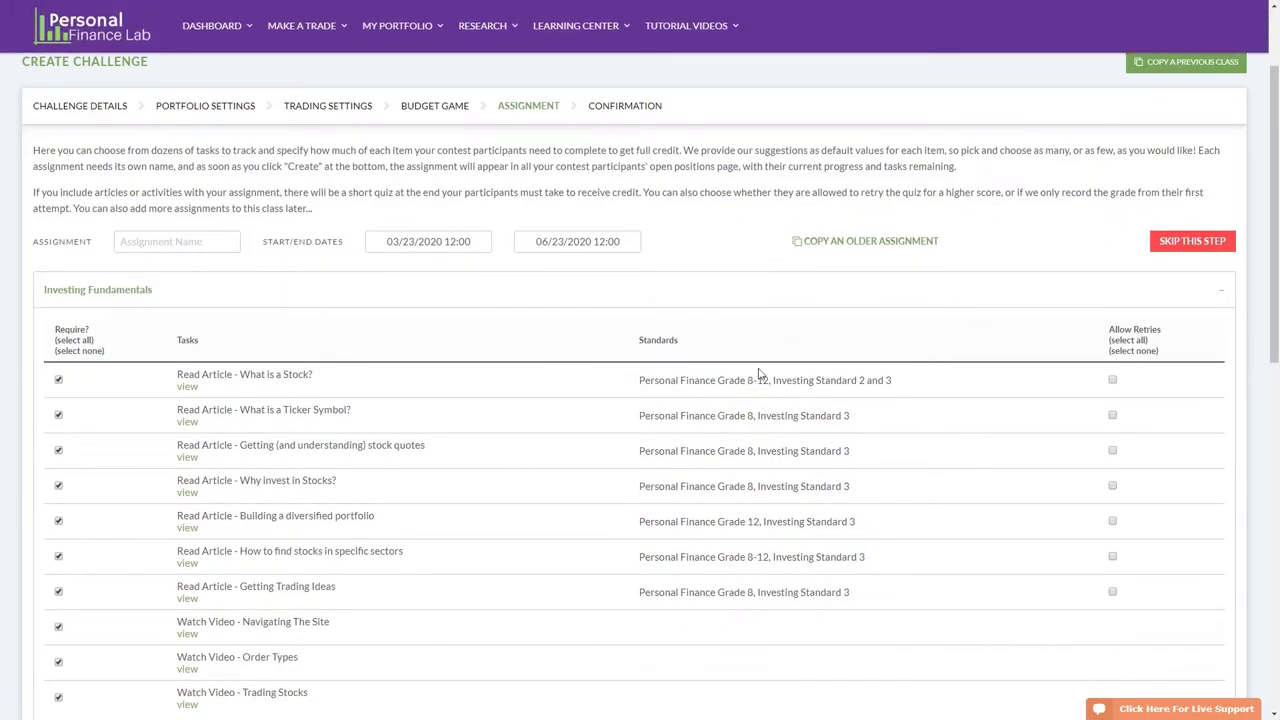
scroll(569, 444, up, 1)
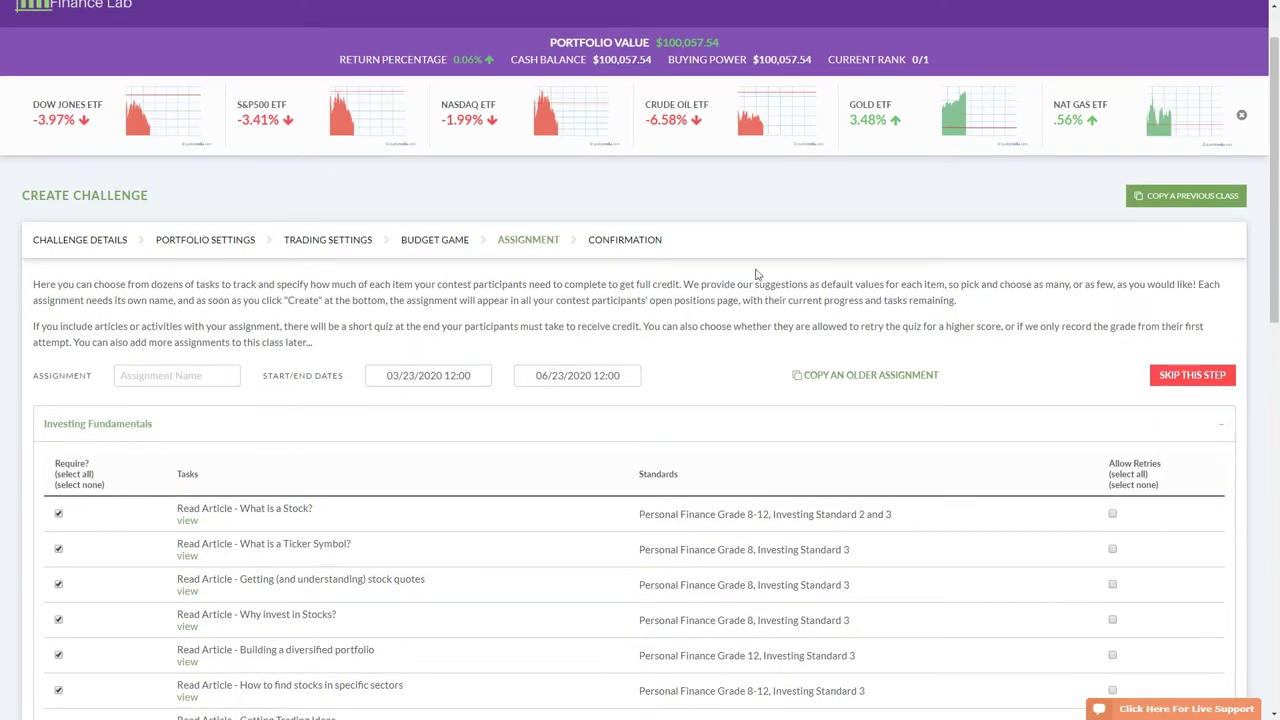
click(1198, 378)
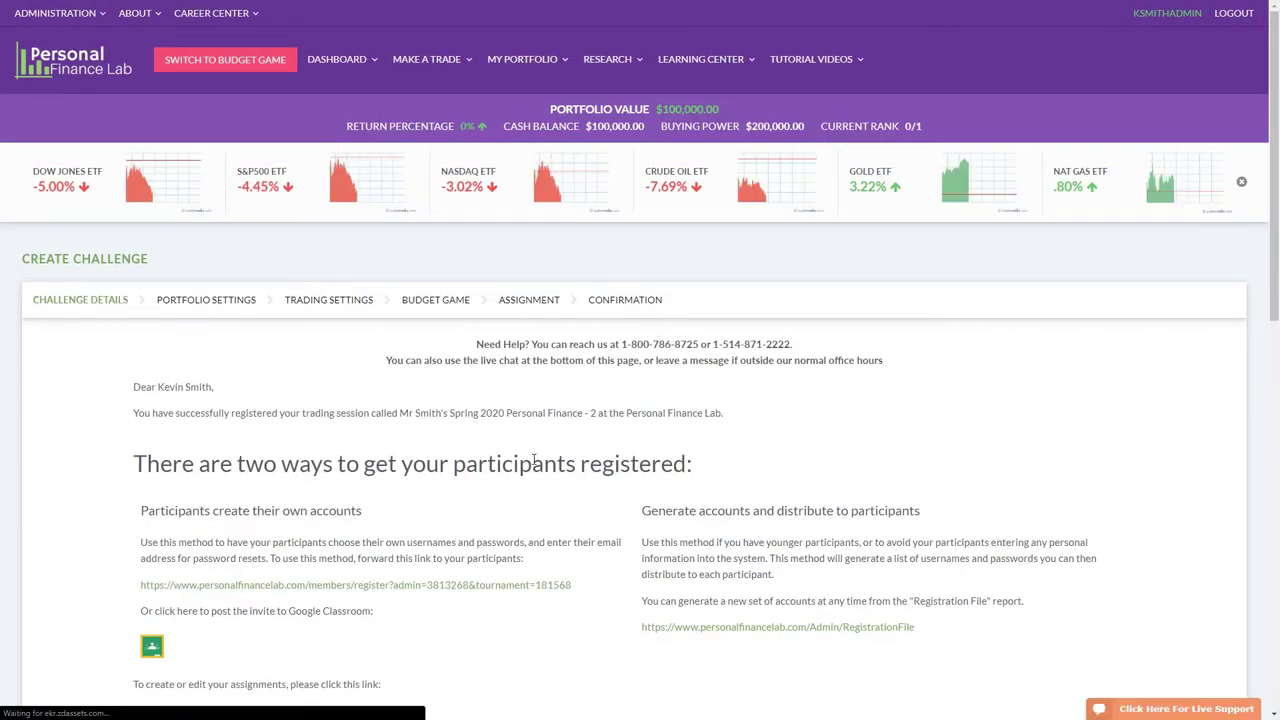
Review the participant registration options and highlight the link that lets participants create their own accounts.
scroll(476, 392, down, 2)
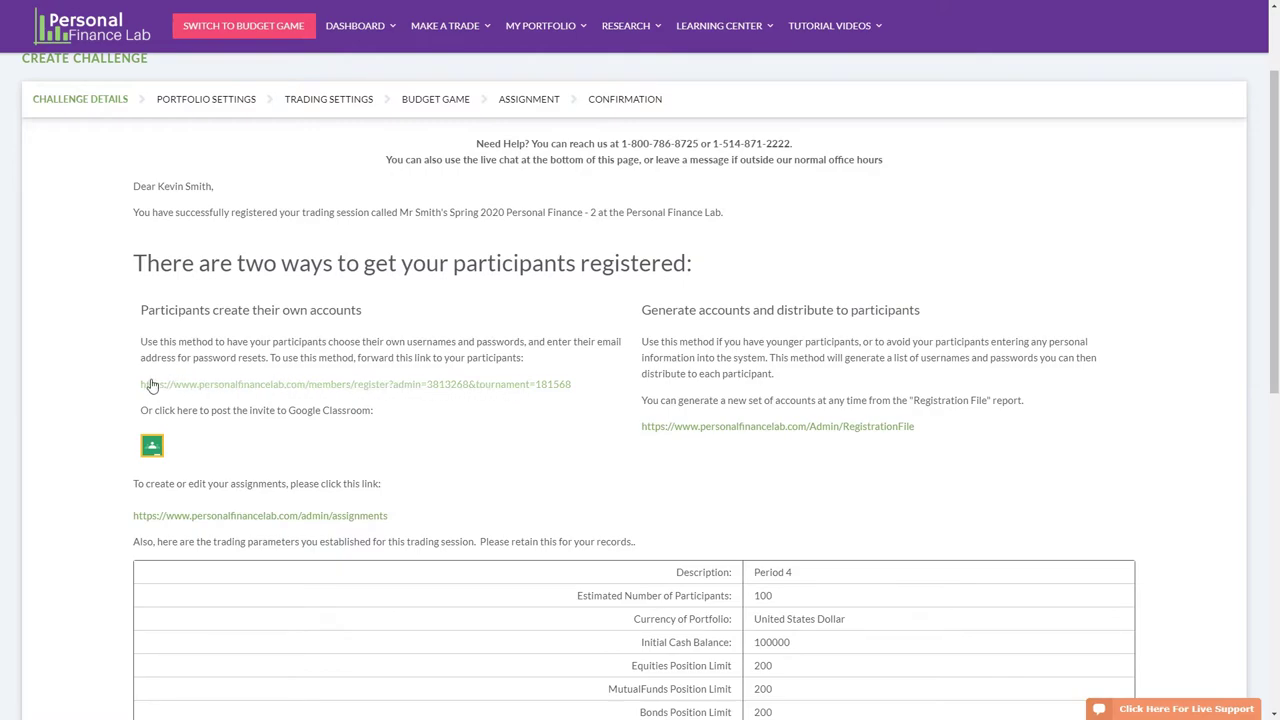
drag(573, 385, 138, 385)
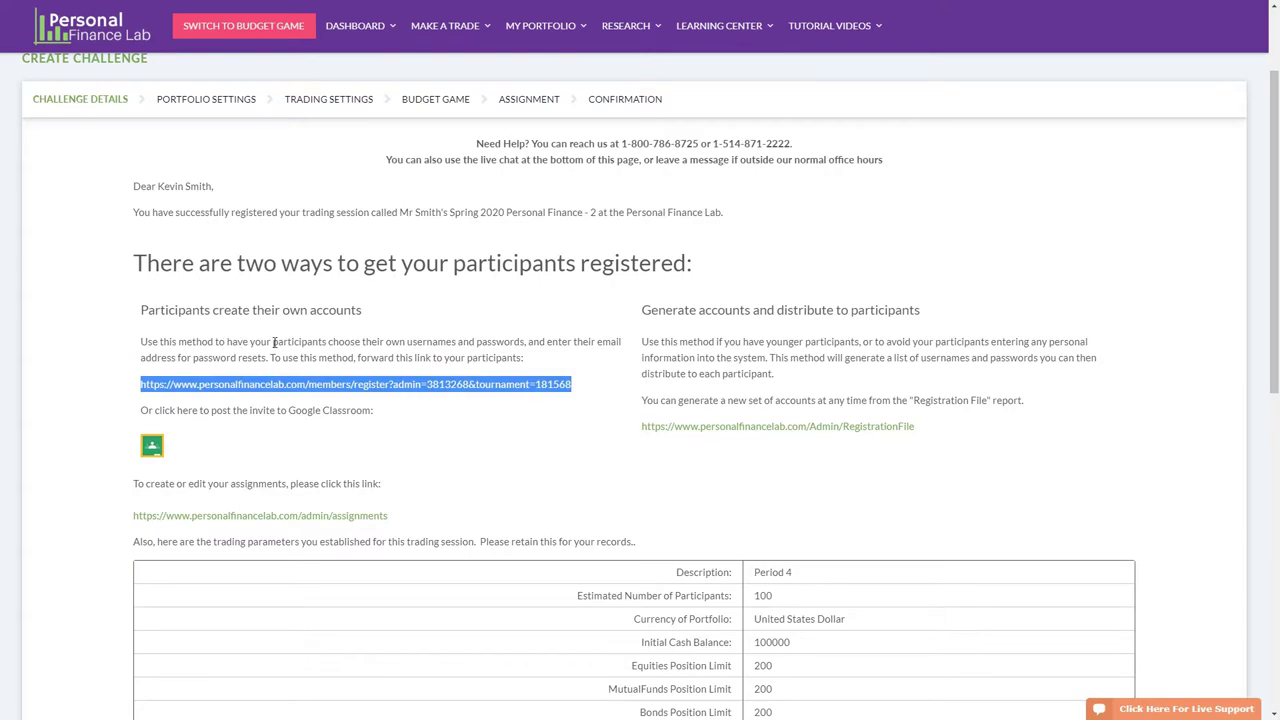
click(401, 429)
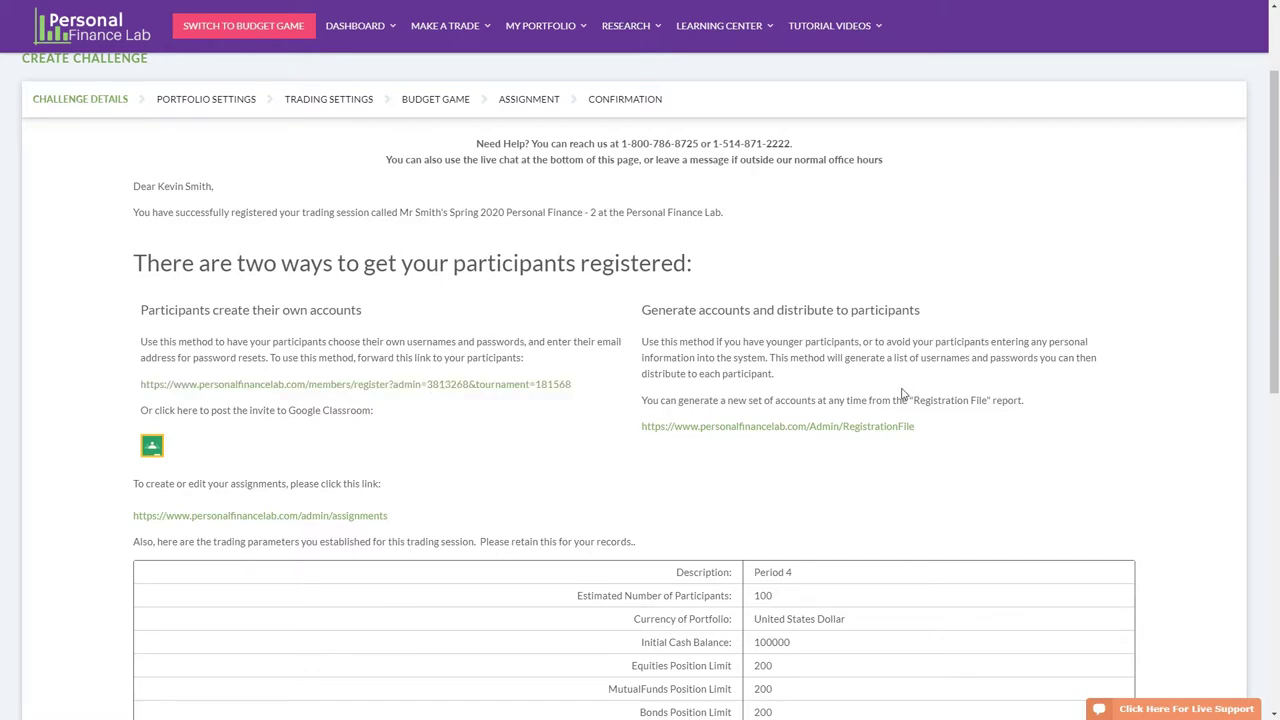
Open the Registration File report and generate 10 extra class logins with the username prefix "knights".
click(857, 428)
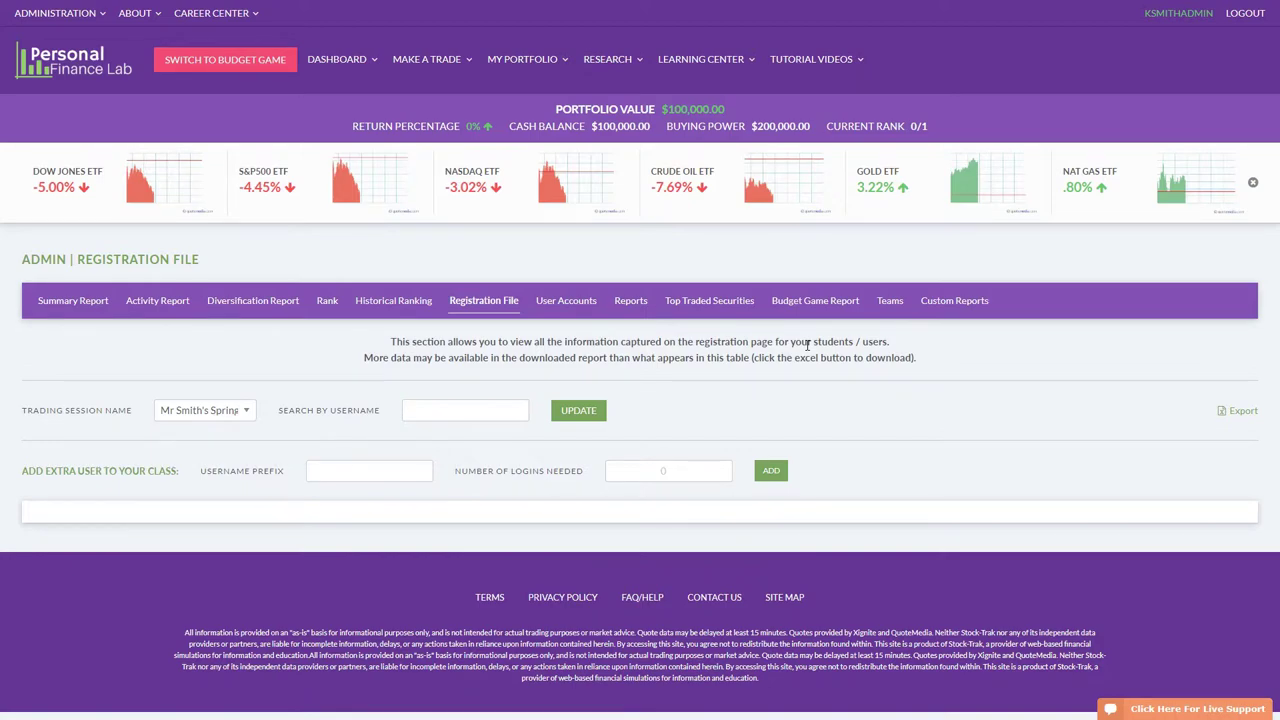
click(391, 472)
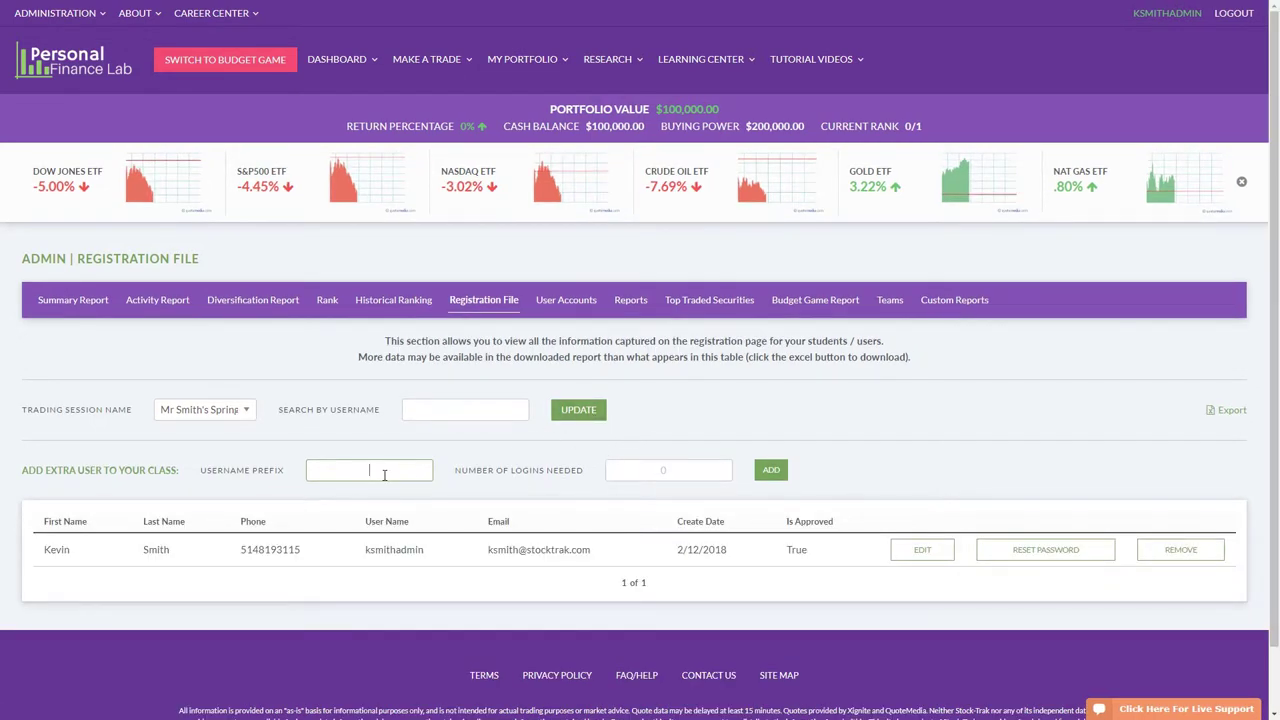
text(knights)
key(Tab)
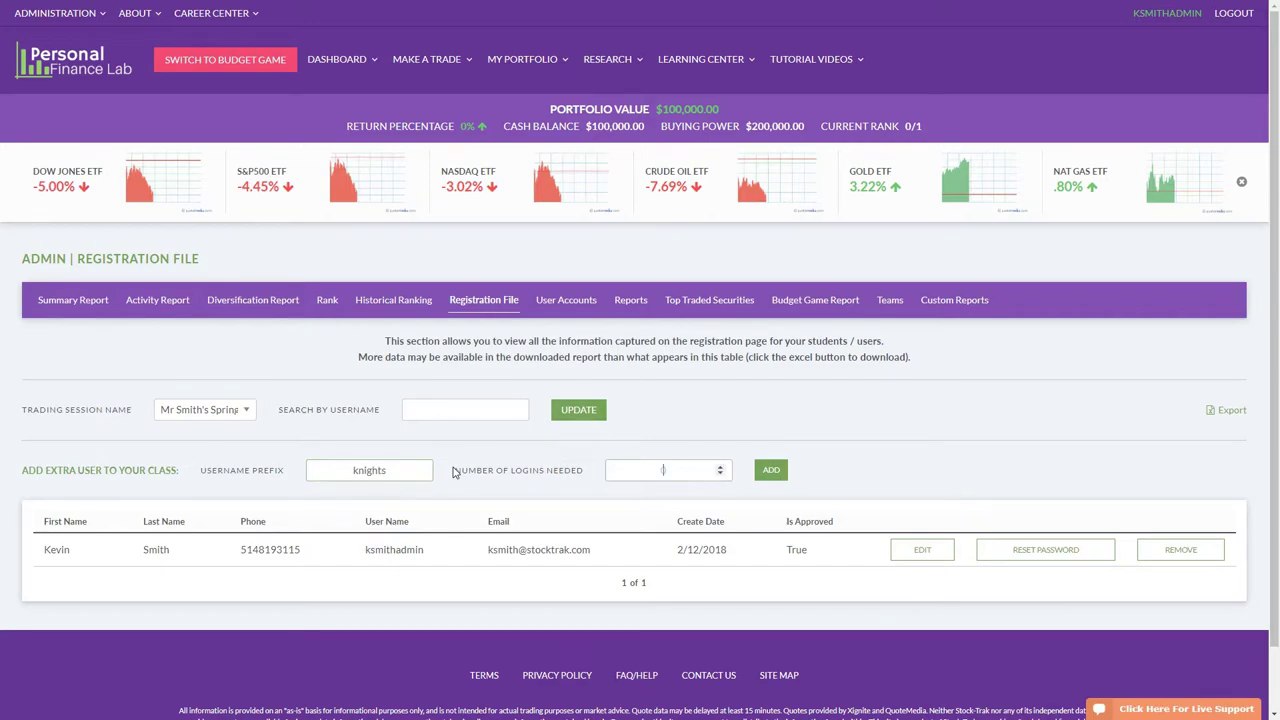
text(10)
click(773, 479)
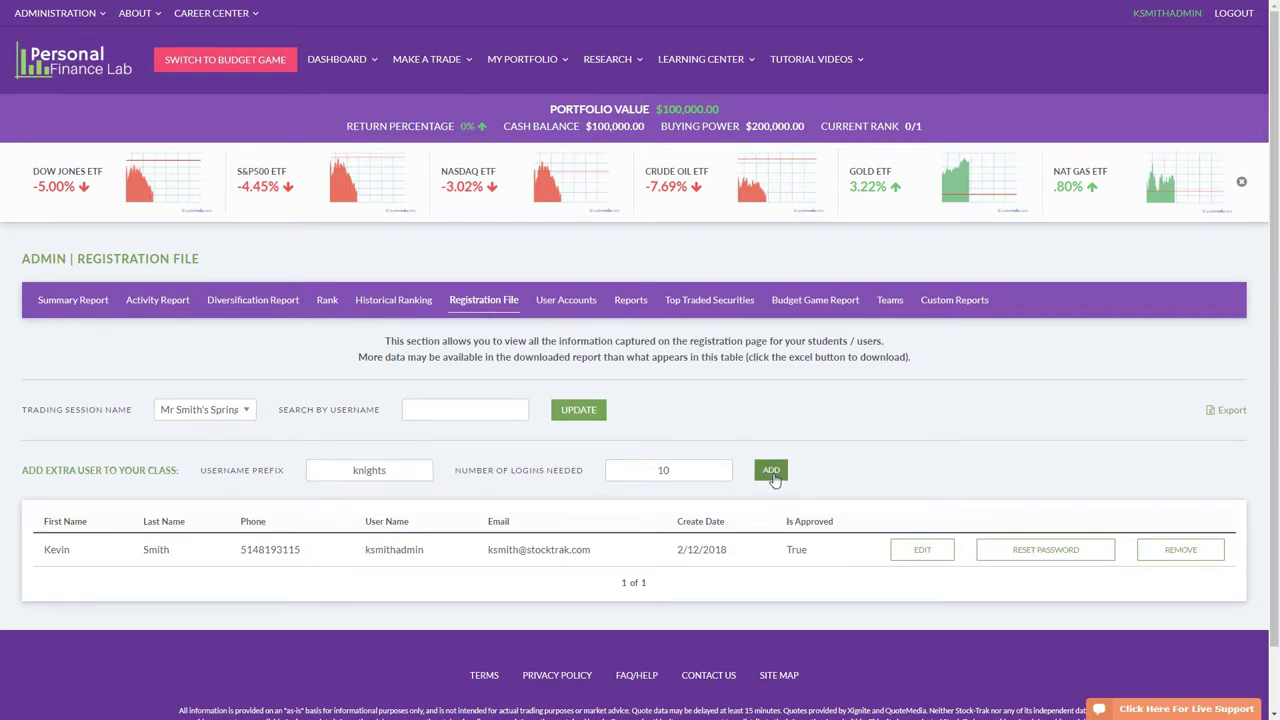
Review the generated student usernames and passwords, highlighting the whole list.
scroll(229, 429, down, 3)
drag(42, 304, 797, 517)
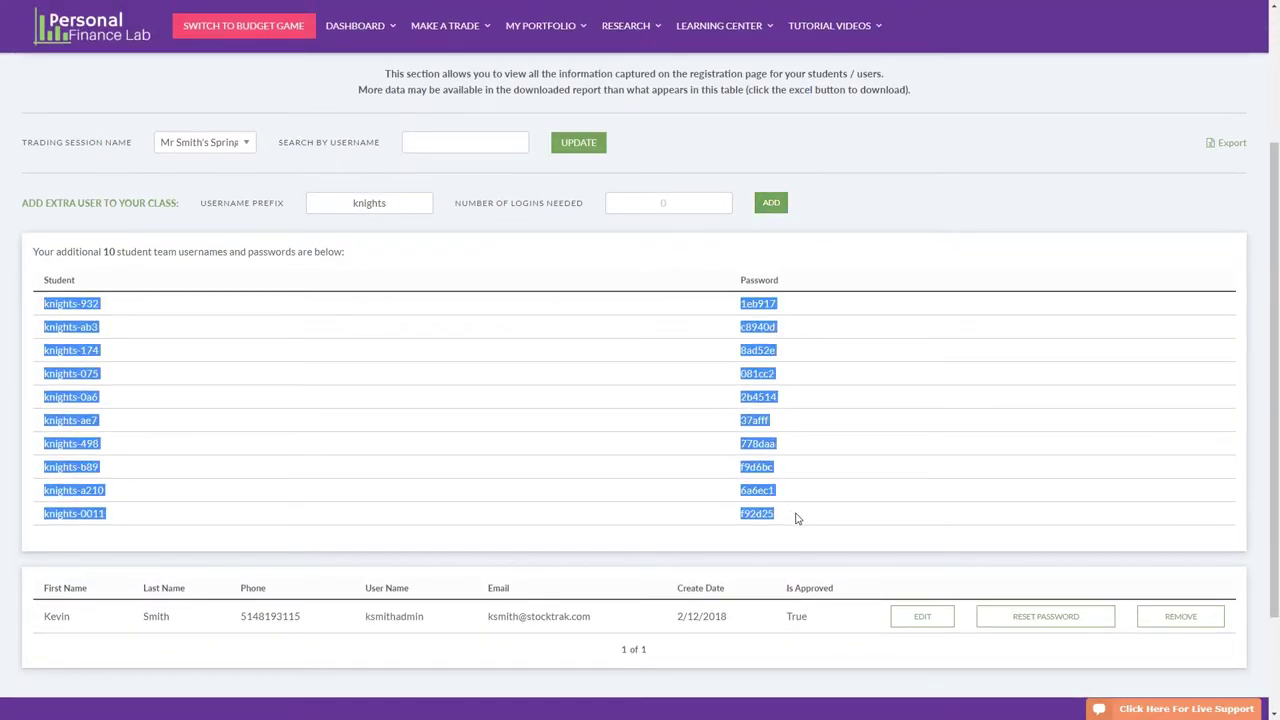
click(797, 518)
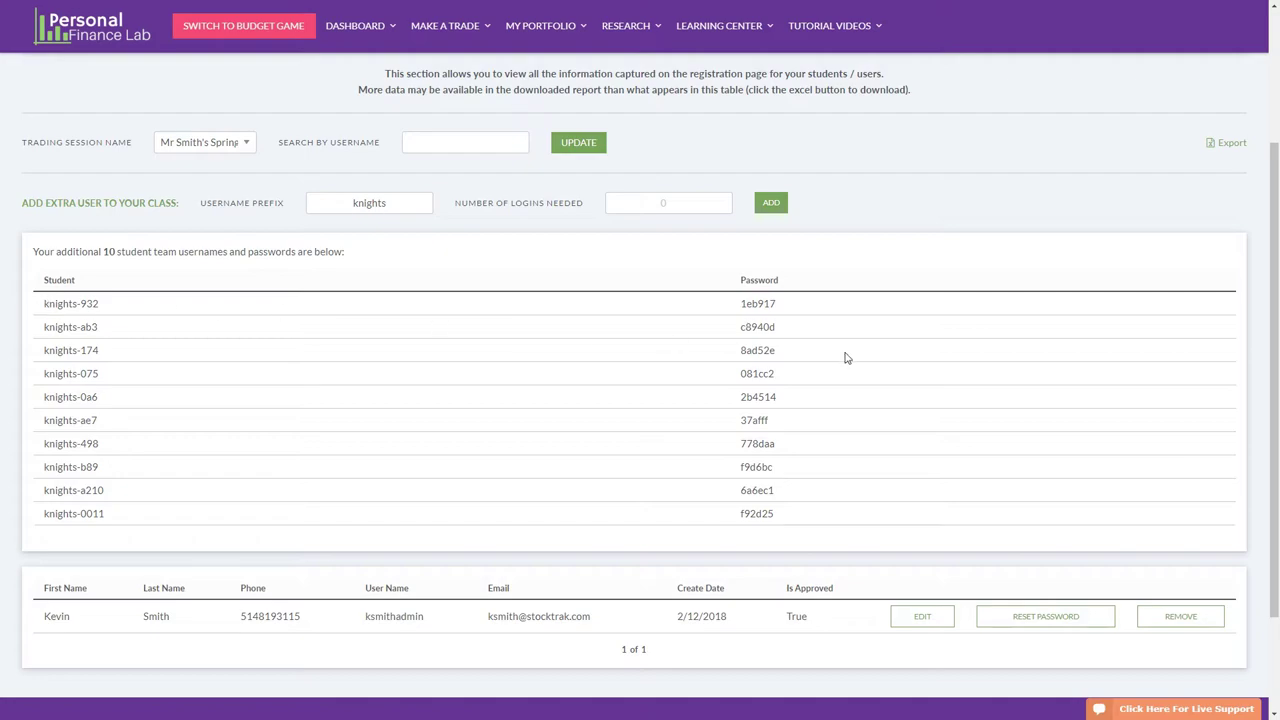
scroll(680, 540, up, 3)
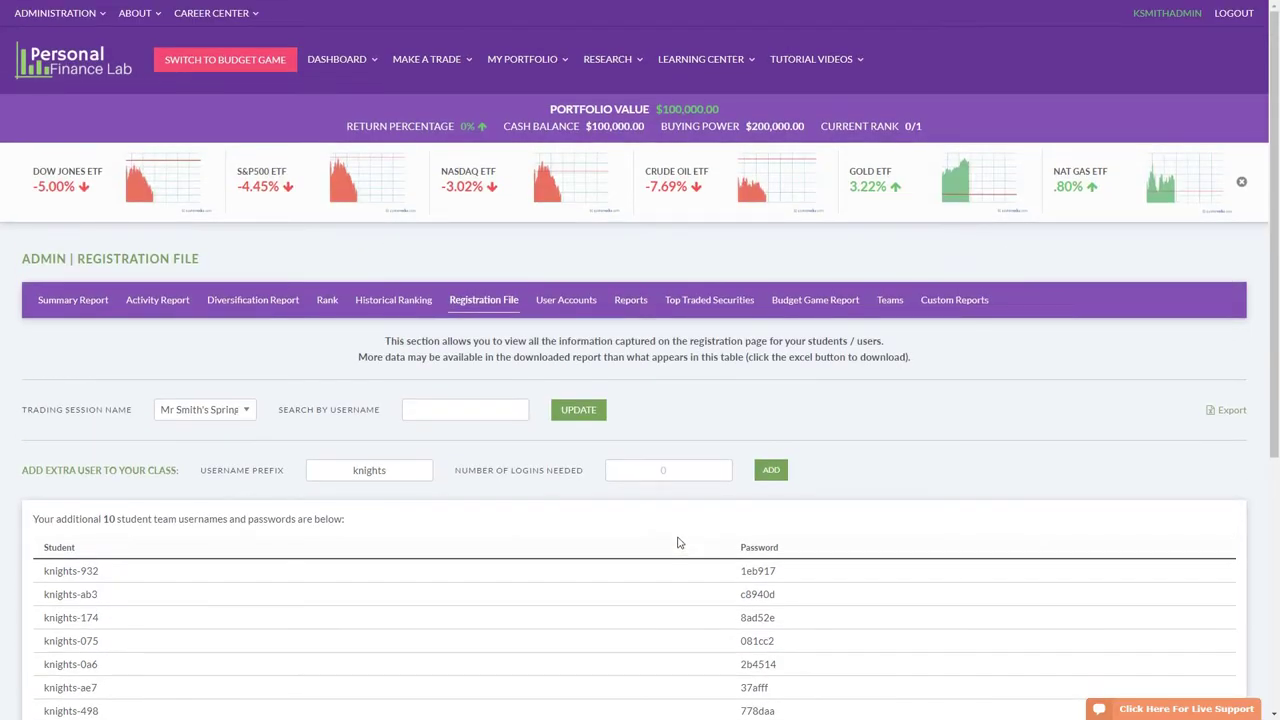